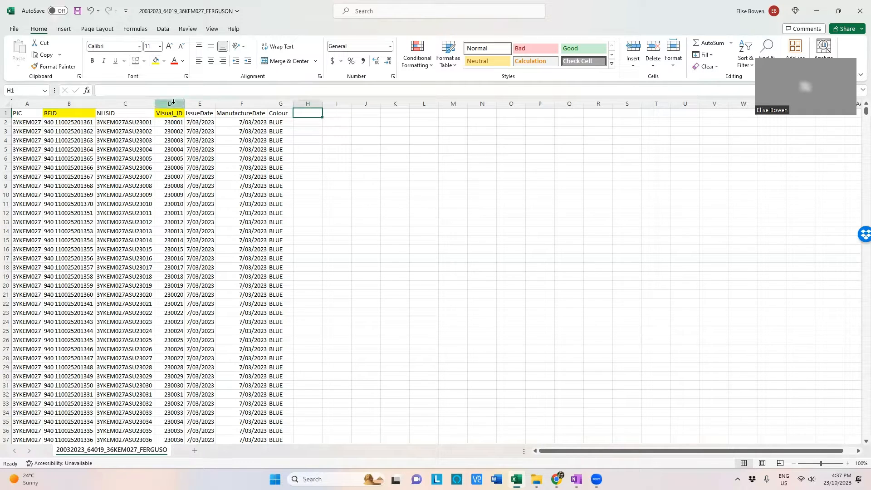
- Examine the values in the Visual_ID column and the number format used in the RFID column of the tag bucket file
left_click(172, 101)
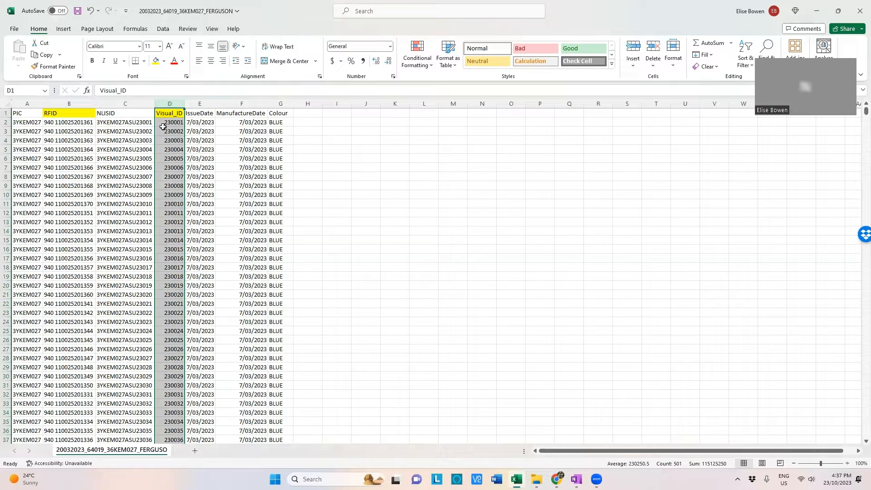
left_click(174, 123)
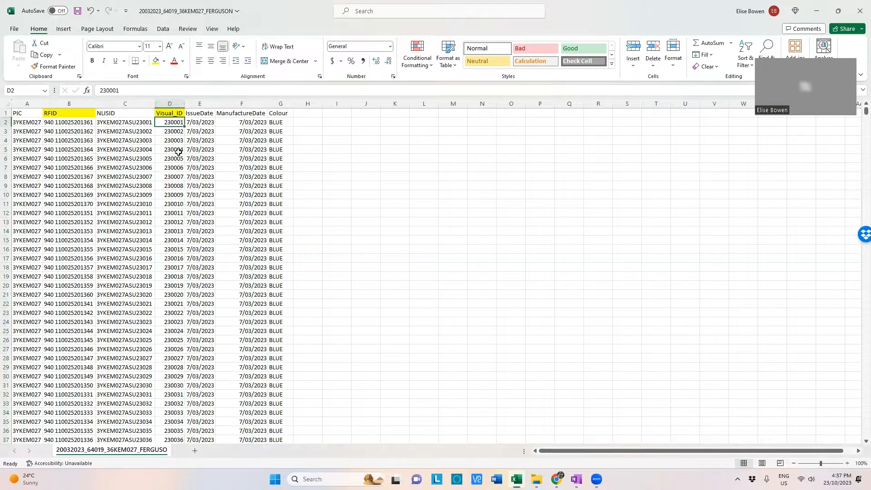
left_click(176, 133)
left_click(176, 142)
left_click(177, 151)
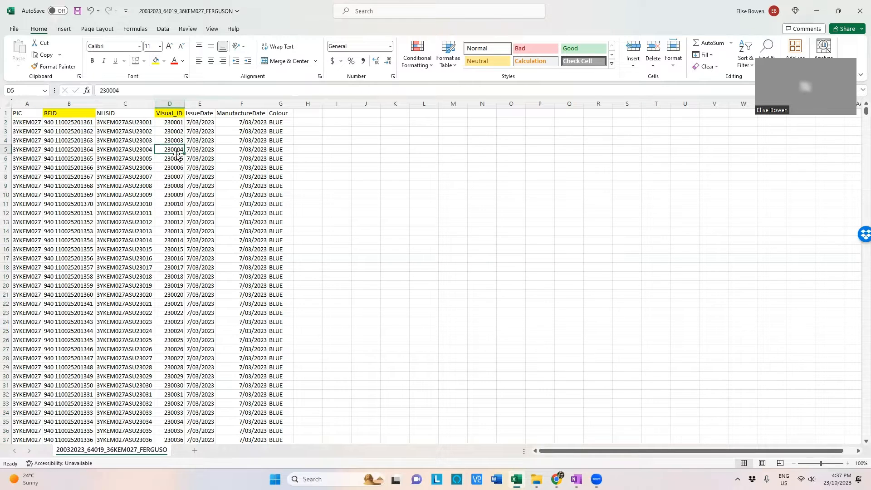
left_click(177, 158)
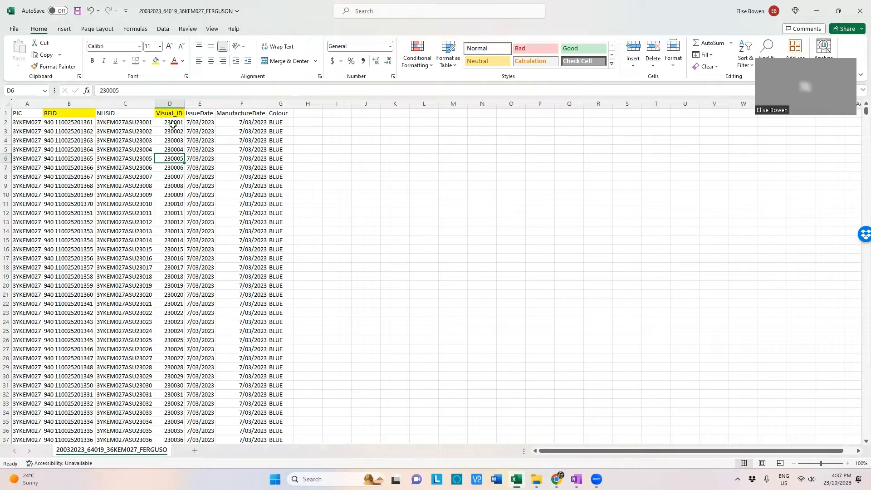
left_click_drag(173, 124, 169, 272)
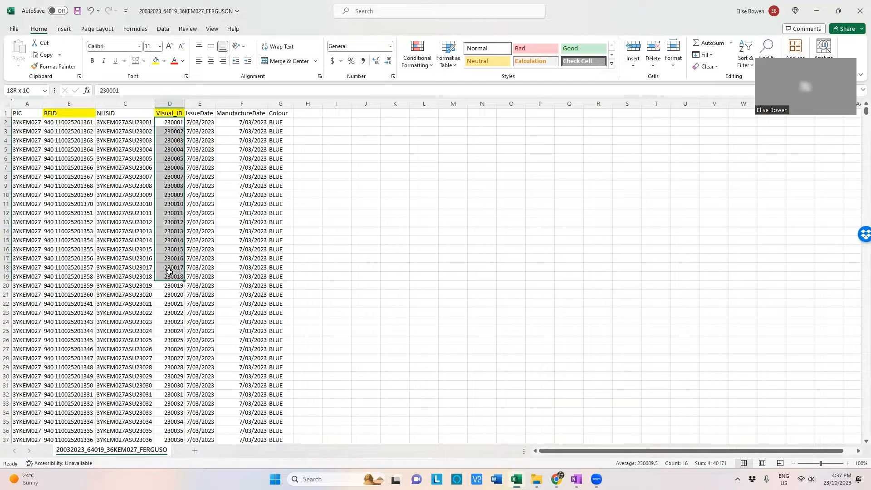
left_click(70, 117)
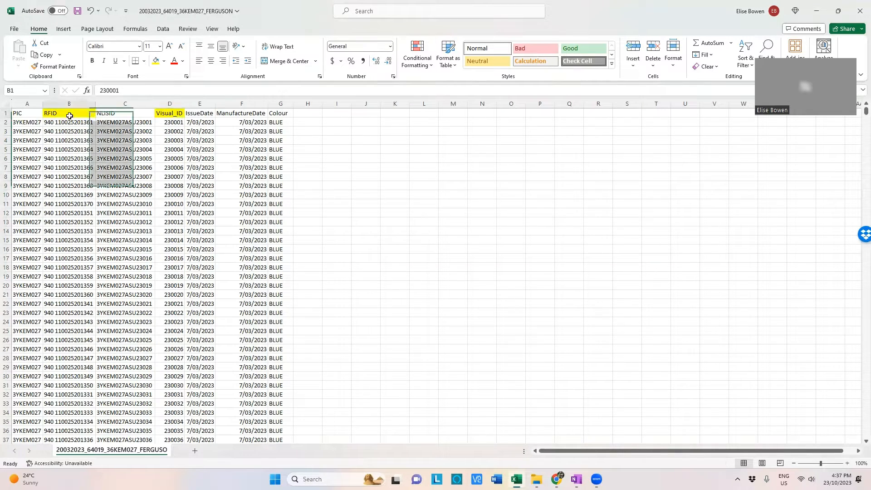
left_click(169, 115)
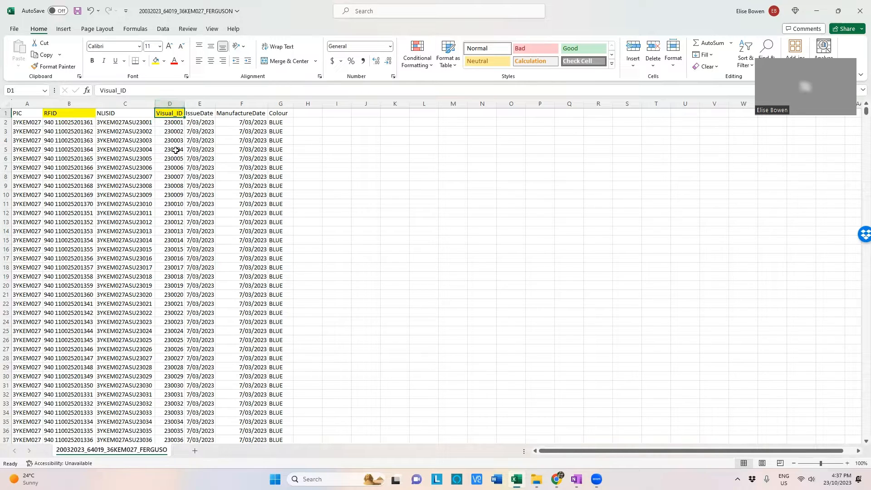
left_click(63, 103)
double_click(53, 125)
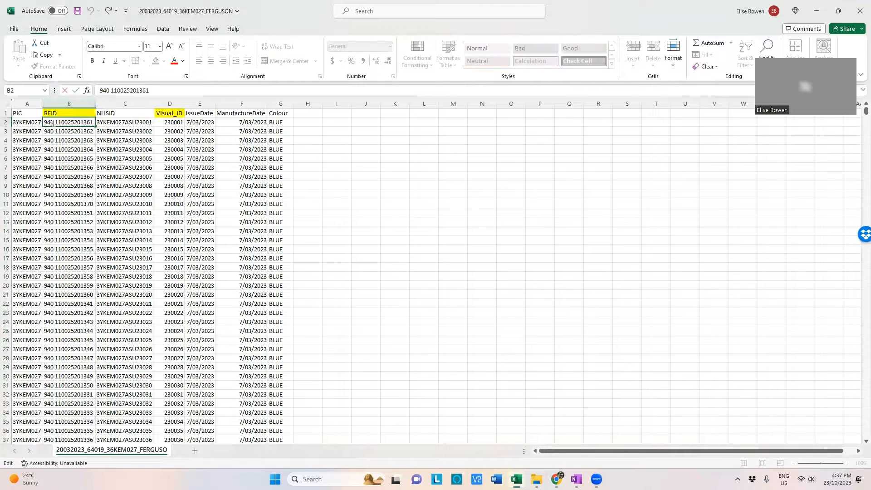
double_click(50, 122)
left_click(71, 132)
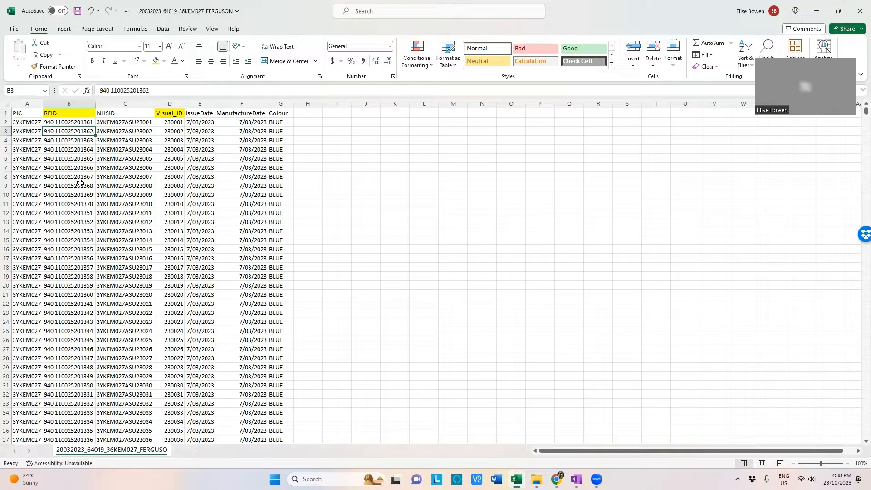
- Switch to Chrome and open the Allflex EID Download site from the "allflex eid bucket file download" search results in a maximized window
key("alt+Tab")
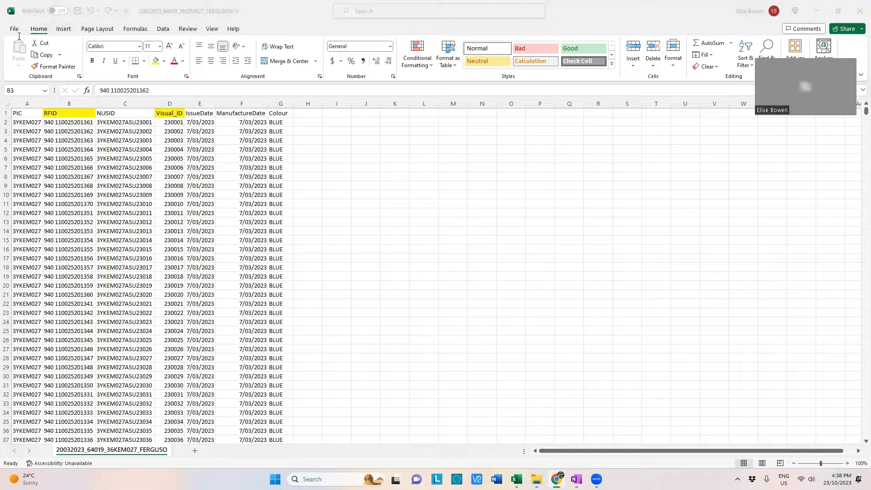
key("alt+Tab")
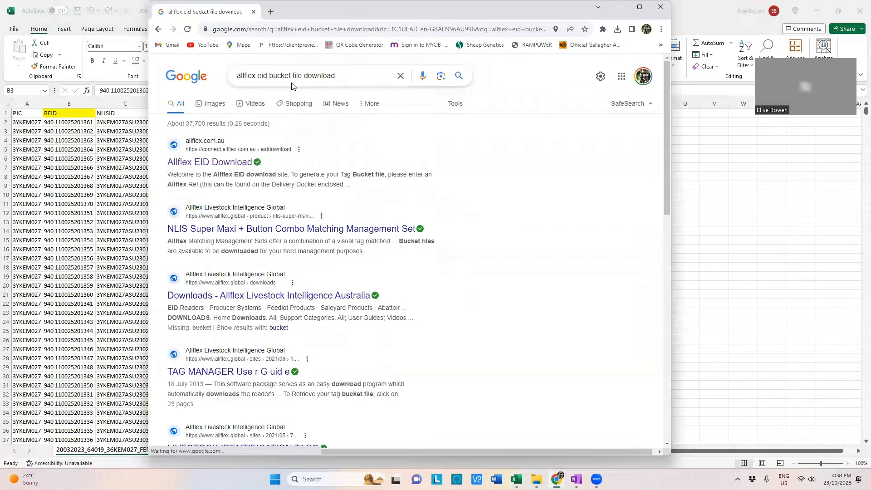
left_click(636, 10)
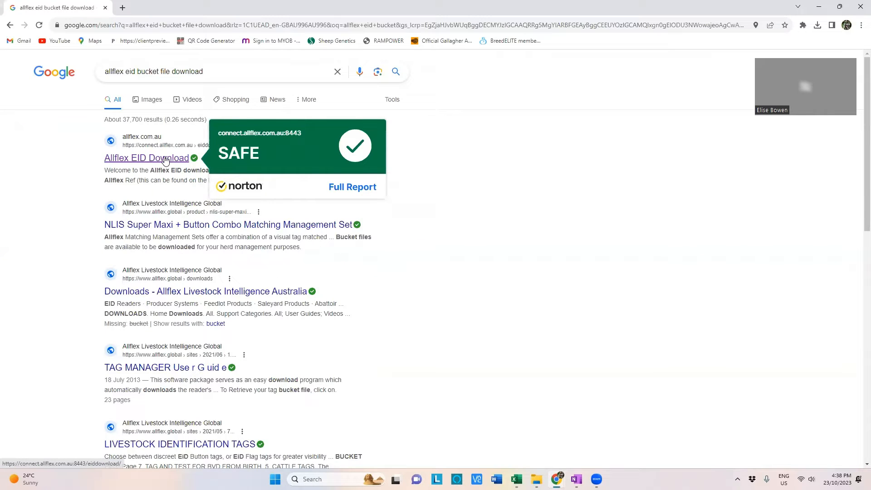
left_click(165, 159)
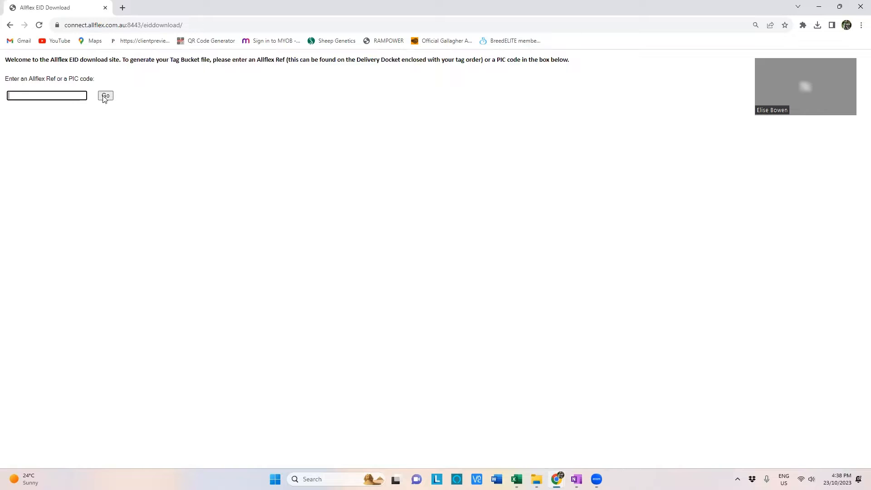
- Look up the tag orders for the first suggested PIC code and view the lines of the order required 22/08/2022
left_click(76, 96)
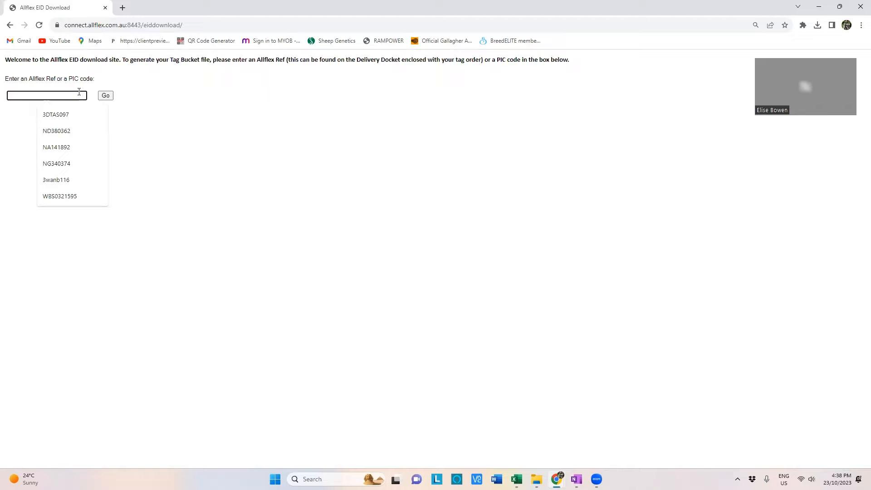
left_click(66, 116)
left_click(107, 95)
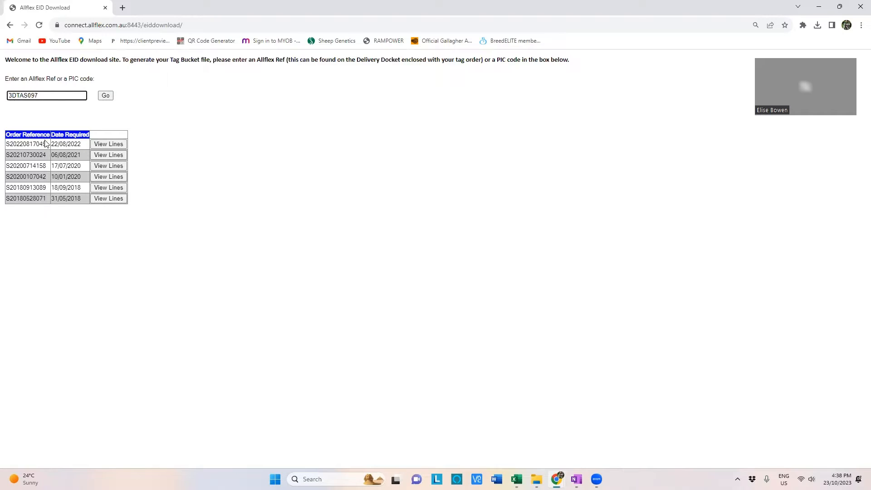
left_click(113, 145)
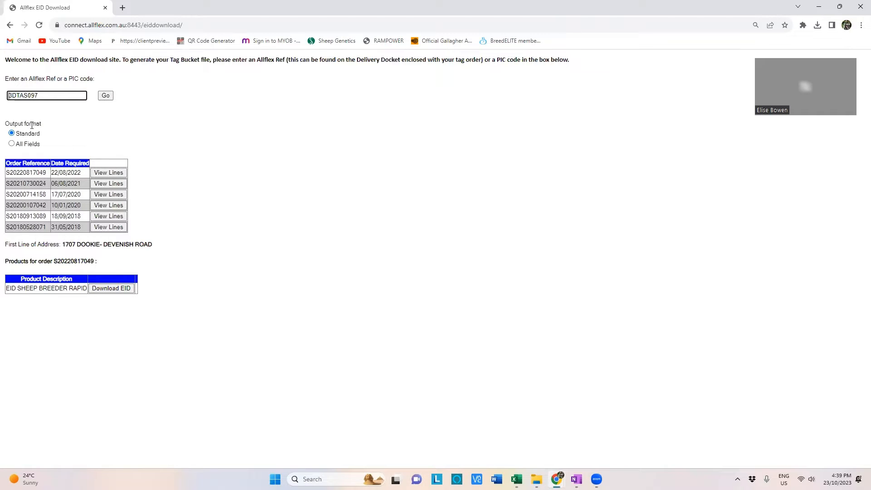
- Download the EID SHEEP BREEDER RAPID file in the All Fields output format and open the downloaded CSV in Excel
left_click(11, 144)
left_click(109, 292)
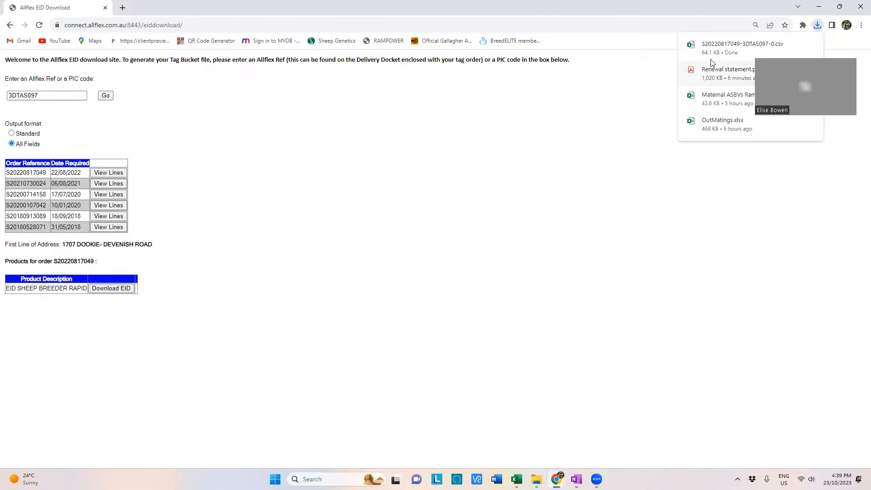
left_click(722, 47)
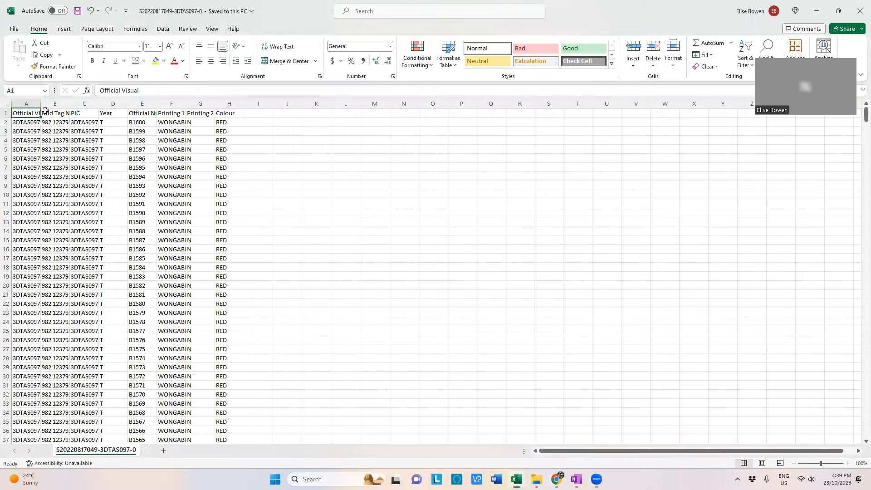
- Auto-fit the width of all columns and fill the Rfid Tag Number header cell with yellow
left_click(3, 105)
double_click(40, 103)
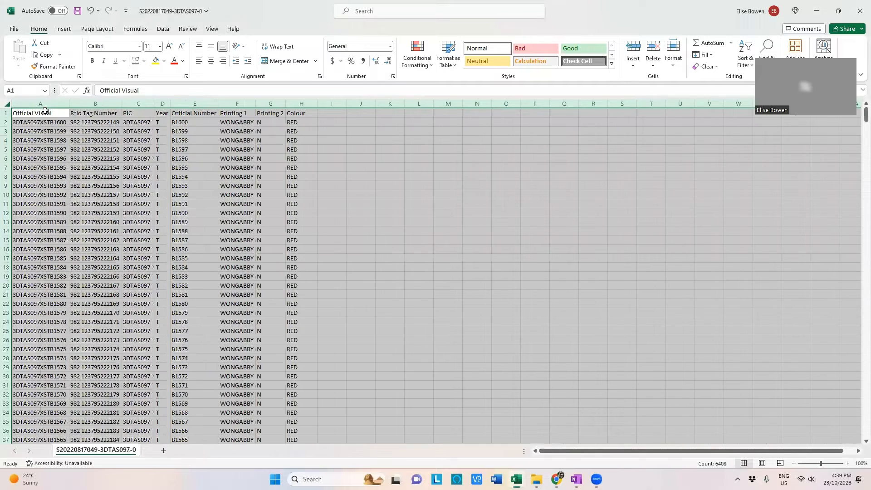
left_click(89, 113)
left_click(156, 61)
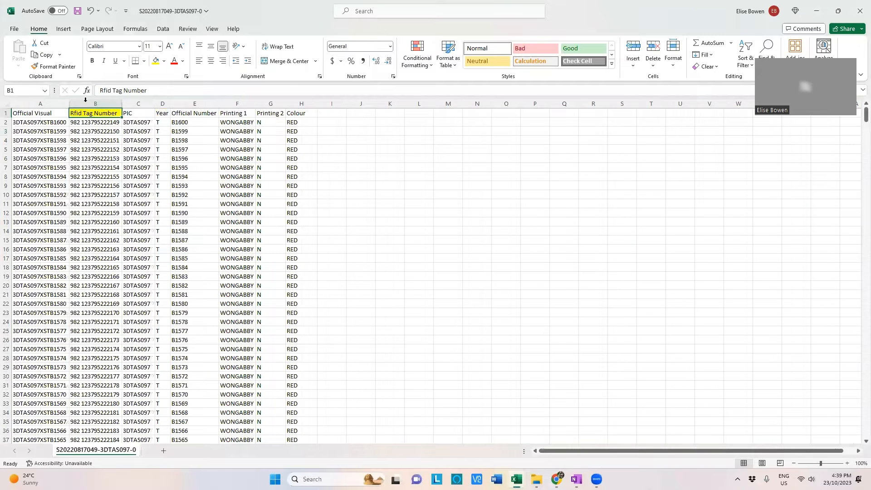
key("ctrl+shift+Down")
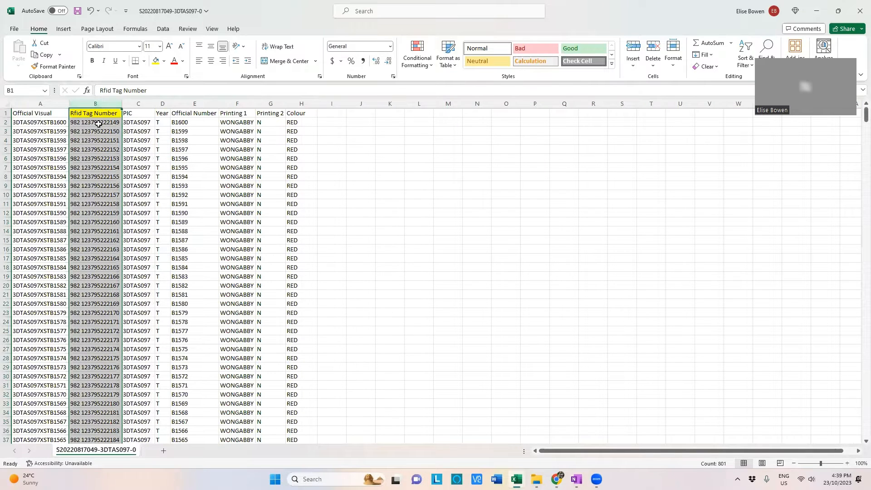
- Delete the Printing 1 column and insert a blank column between Official Number and Printing 2
right_click(234, 105)
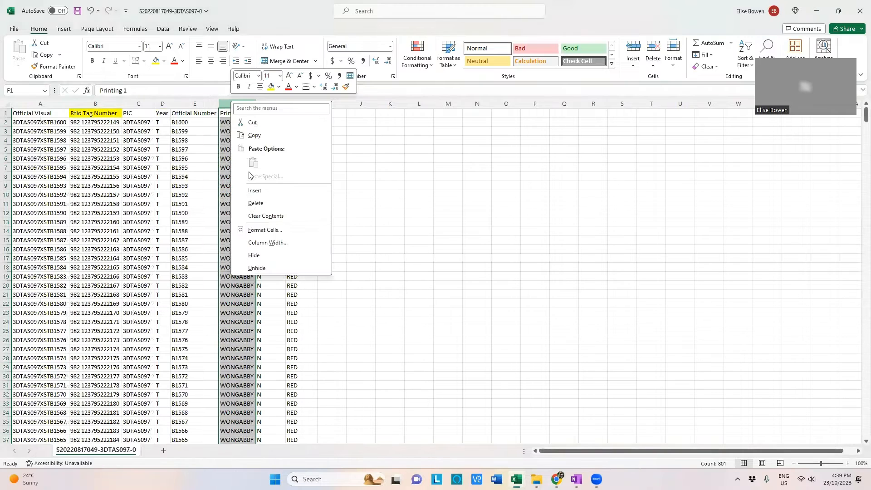
left_click(250, 200)
left_click(194, 104)
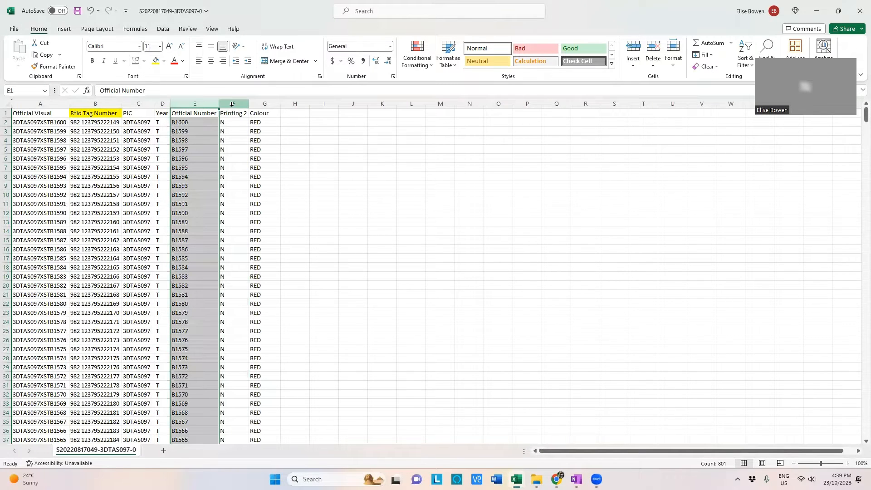
right_click(232, 105)
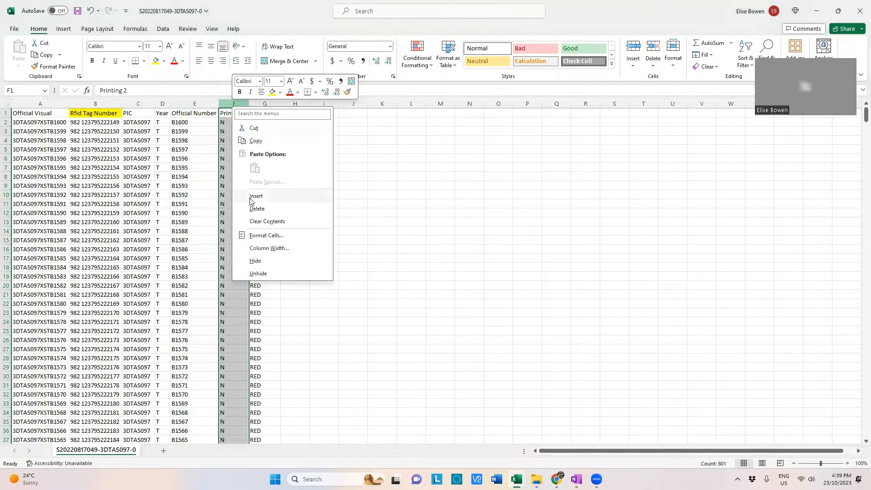
left_click(250, 200)
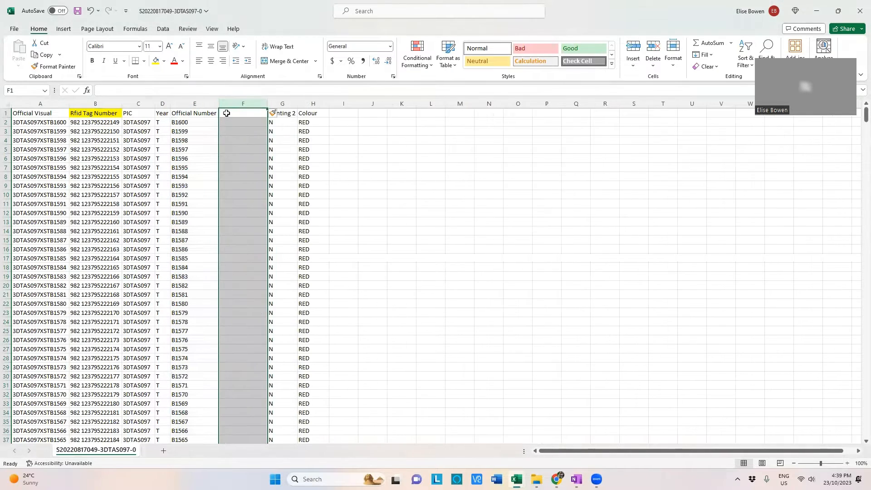
- Enter VID as the header of the blank column F and fill that header cell with yellow
type("VID")
key("Return")
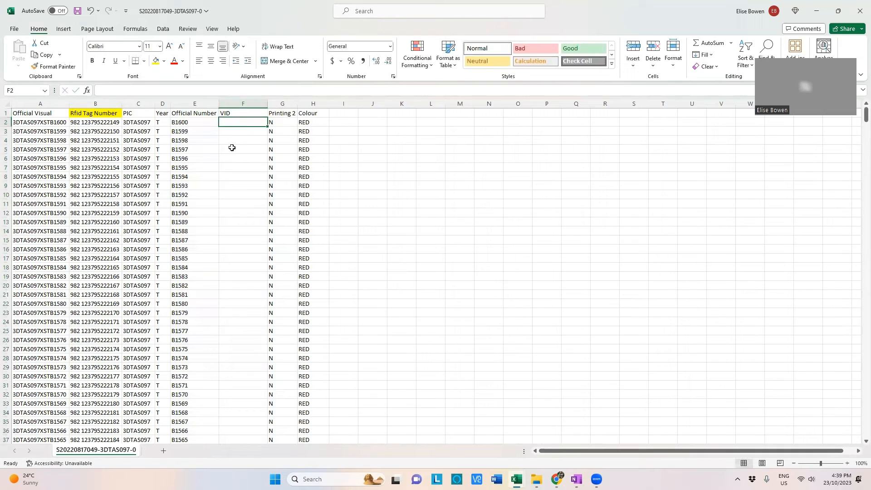
key("Up")
left_click(155, 61)
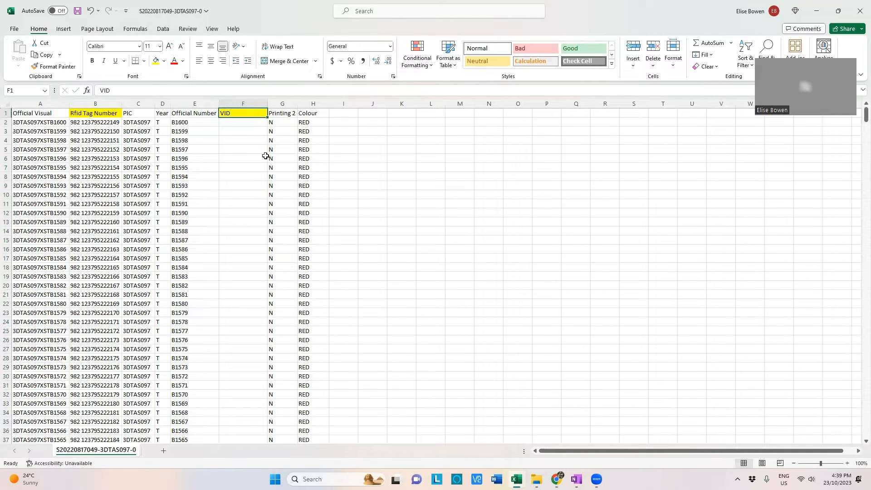
- Review the Colour entries and the Official Number values from the first data row down to the last
left_click(255, 123)
left_click_drag(304, 122, 305, 223)
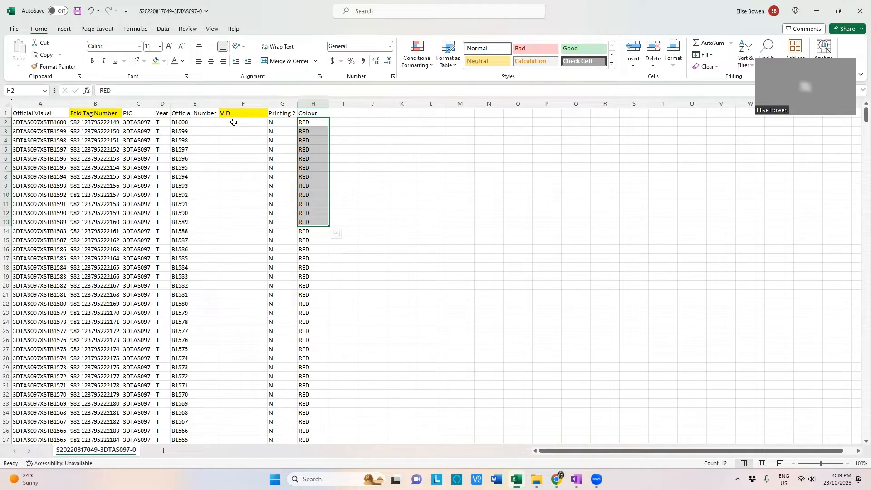
left_click(234, 122)
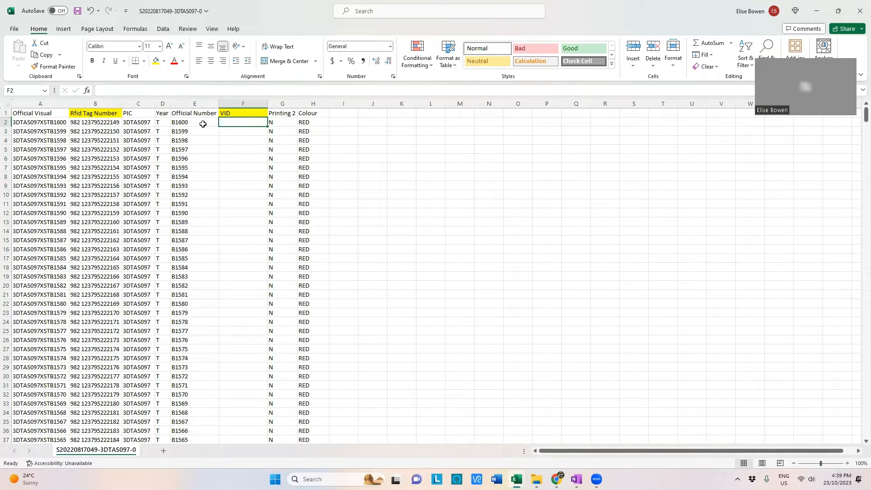
left_click_drag(203, 124, 196, 420)
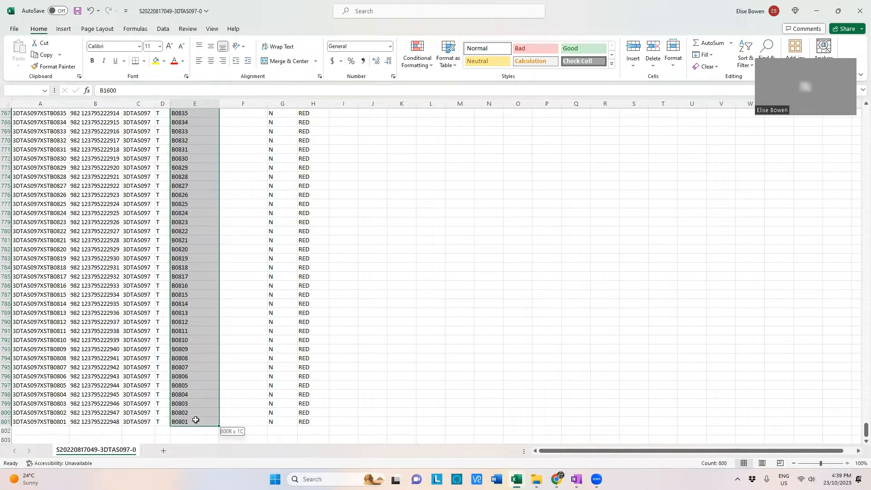
left_click_drag(857, 422, 842, 132)
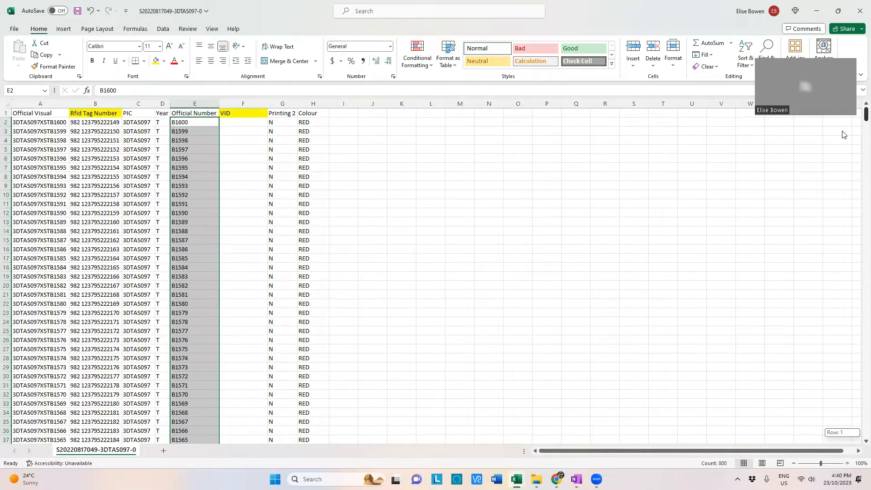
left_click(125, 131)
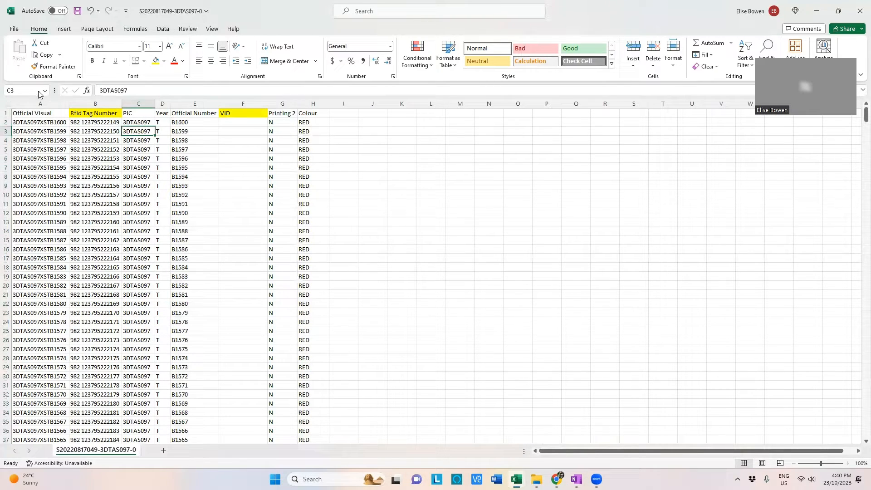
- Apply a filter to the header row of the whole sheet
left_click(7, 105)
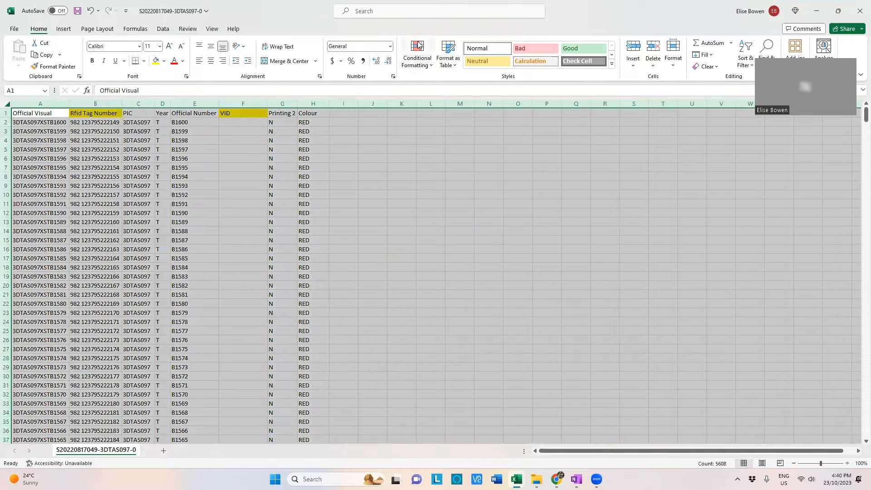
left_click(163, 30)
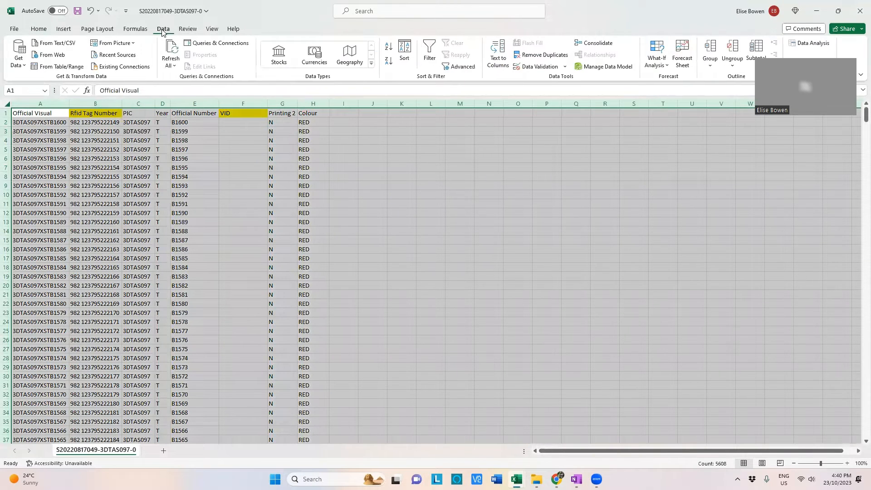
left_click(429, 52)
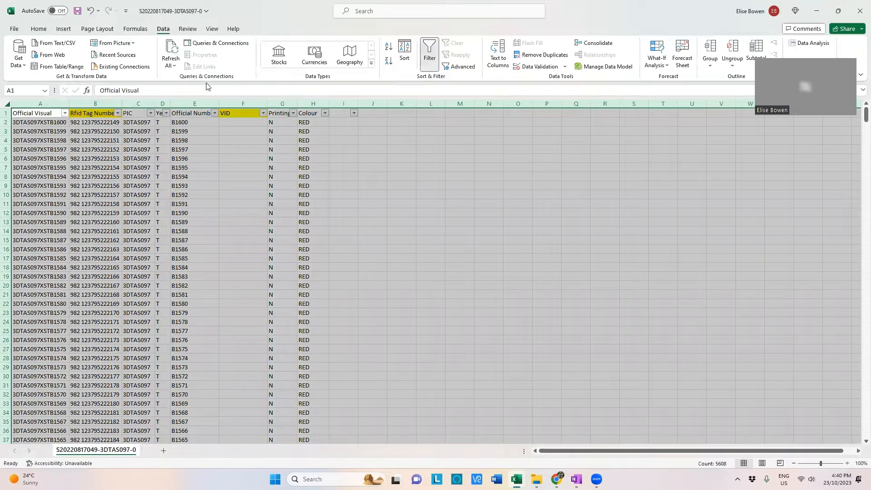
- Sort the sheet by Official Number in ascending (A to Z) order
left_click(200, 123)
left_click(215, 113)
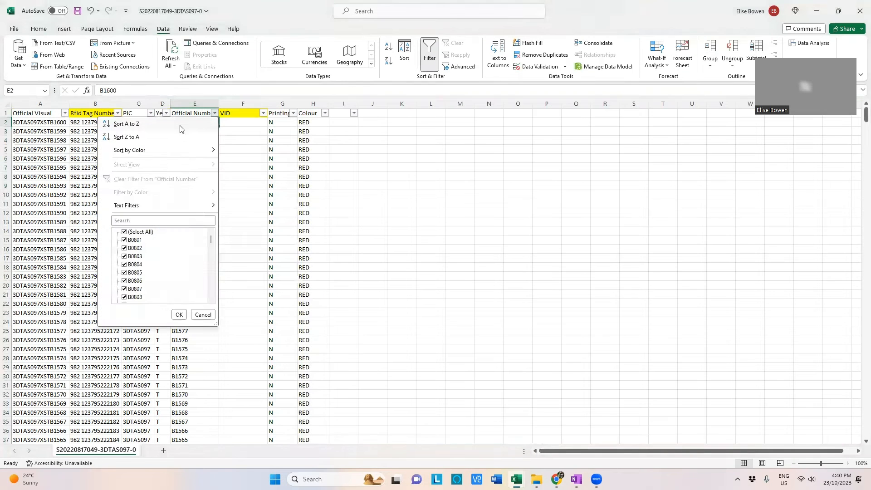
left_click(180, 126)
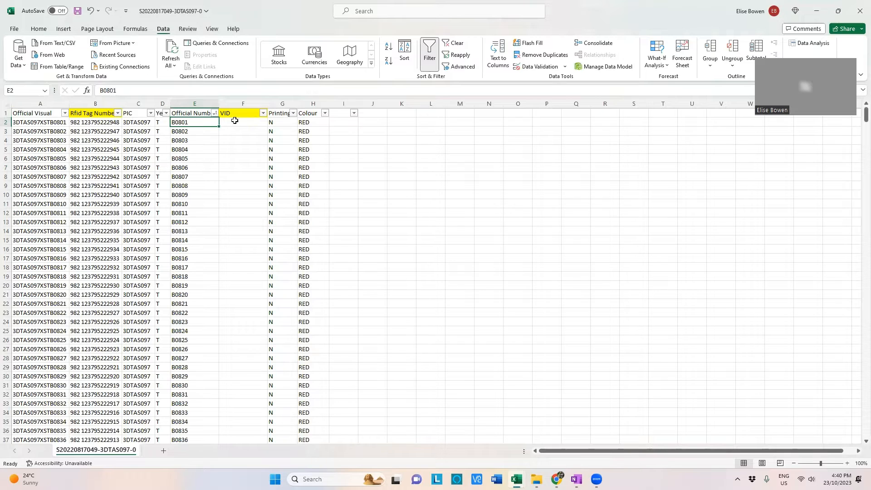
- Enter 220801 and 220802 in the first two data cells of the VID column, F2 and F3
left_click(234, 121)
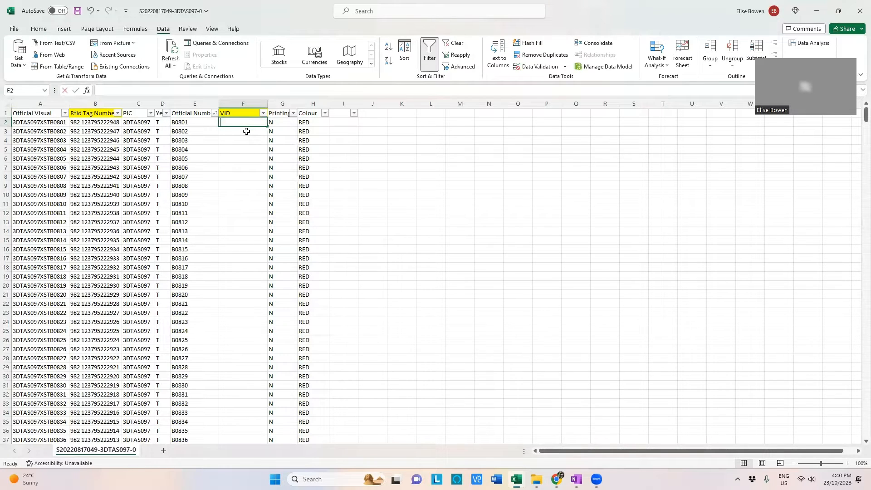
type("220")
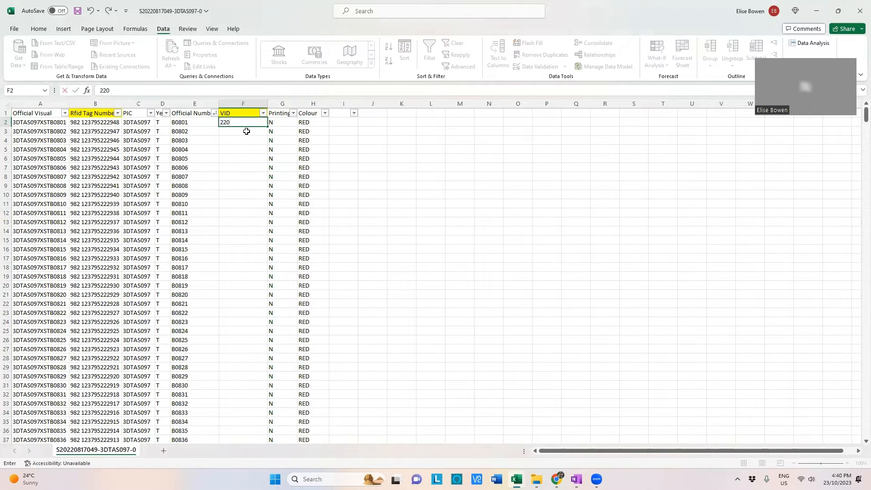
type("801")
left_click(247, 132)
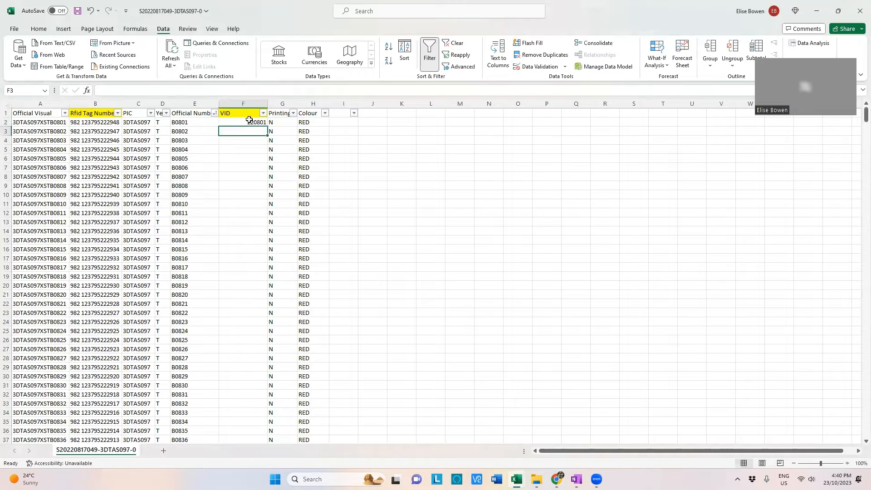
type("220802")
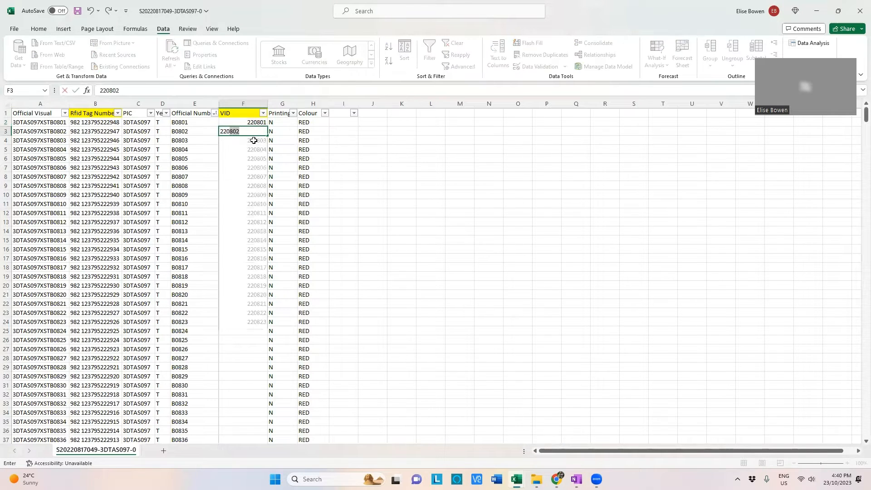
left_click(254, 141)
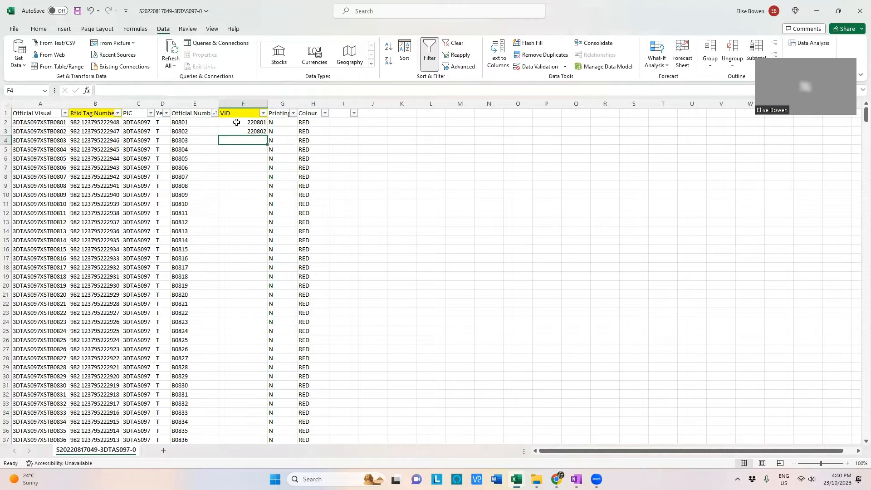
- Continue the VID number series from F2:F3 down to 221600 in F801 and check its first entries against the Official Visual column
left_click_drag(237, 122, 236, 132)
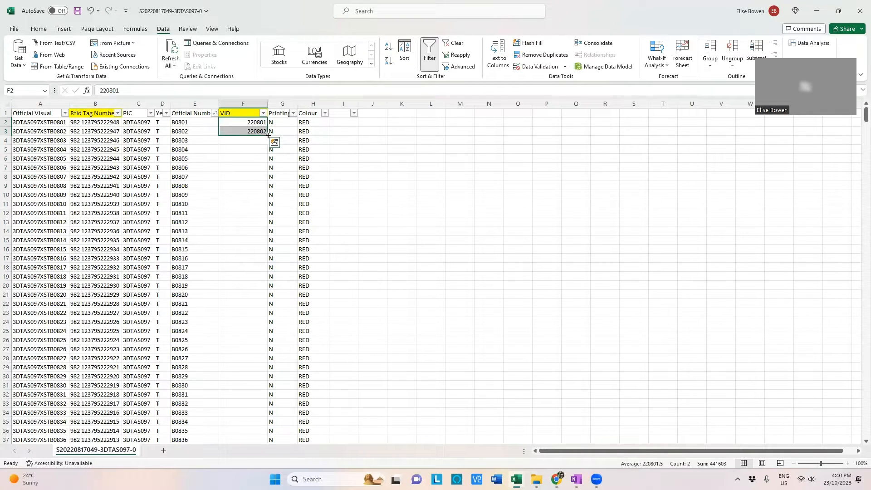
left_click_drag(267, 135, 266, 342)
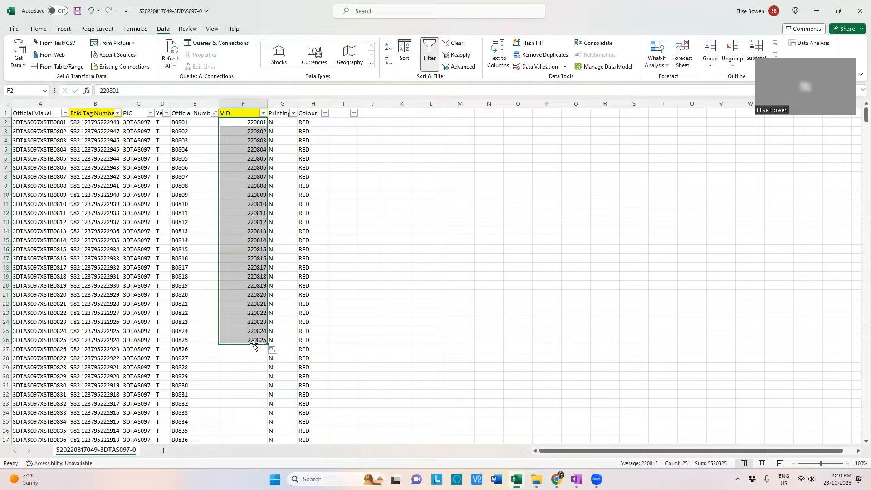
left_click_drag(266, 344, 235, 423)
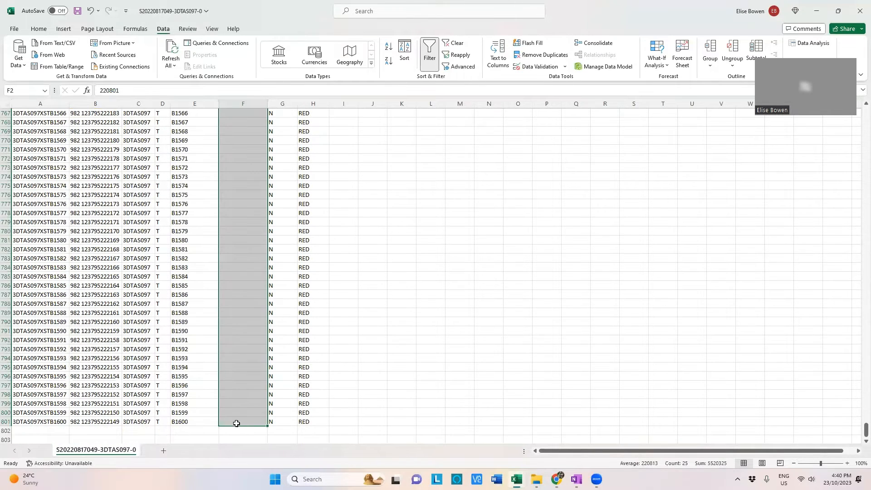
left_click(237, 421)
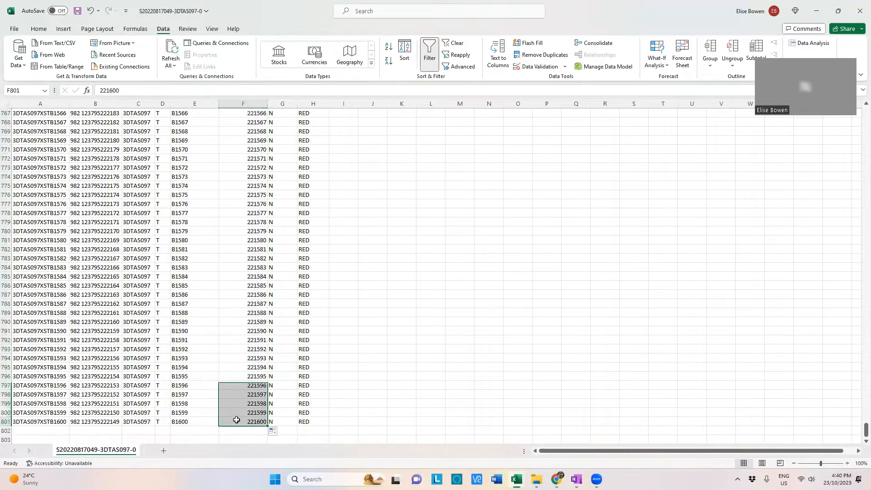
left_click(244, 186)
left_click_drag(857, 432, 858, 89)
key("ctrl+Home")
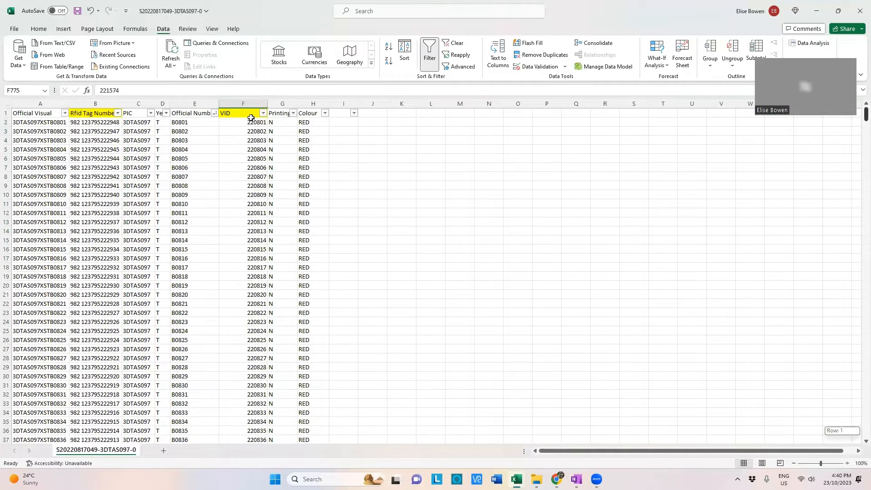
left_click_drag(247, 124, 242, 131)
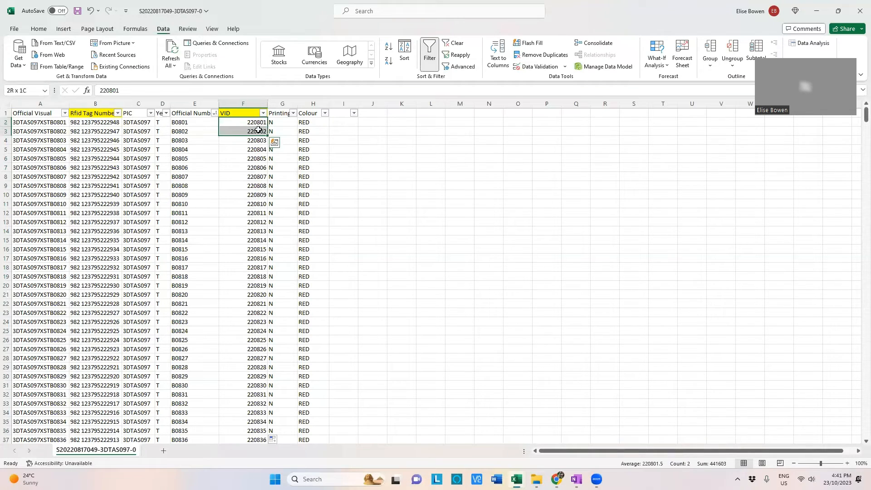
left_click_drag(53, 123, 58, 135)
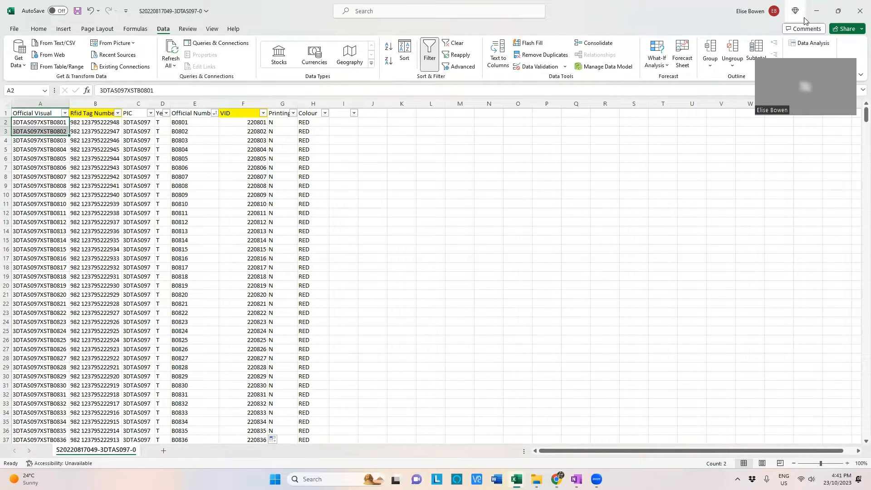
- Arrange the open workbook windows side by side with the Vertical option
left_click(212, 30)
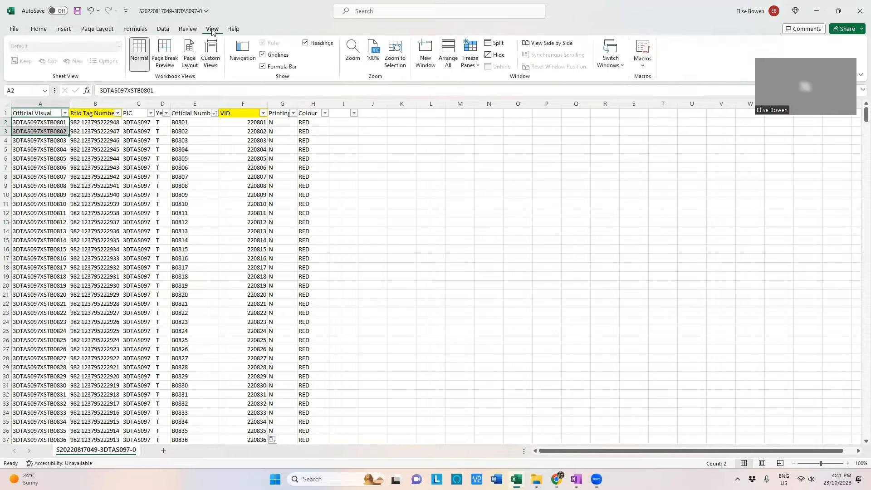
left_click(448, 61)
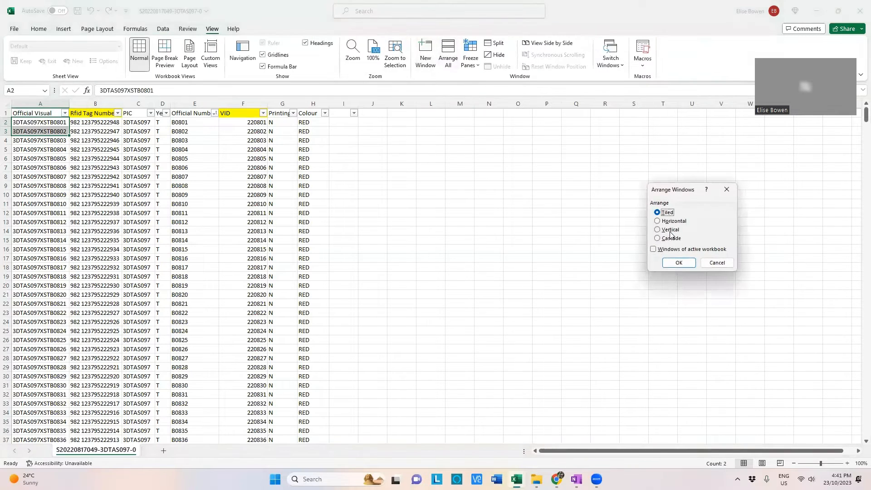
left_click(657, 230)
left_click(679, 263)
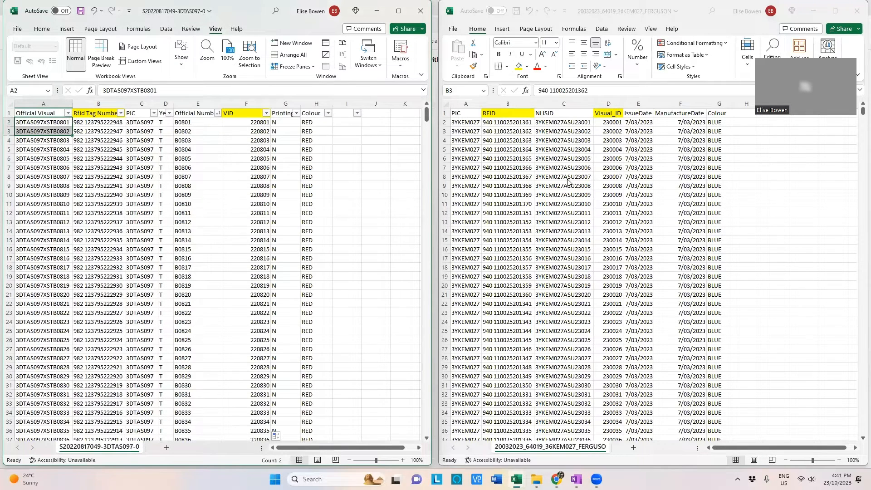
- Compare the Official Visual column of the RED tag workbook with the NLISID column of the BLUE tag workbook, including how their numbers end
left_click(562, 117)
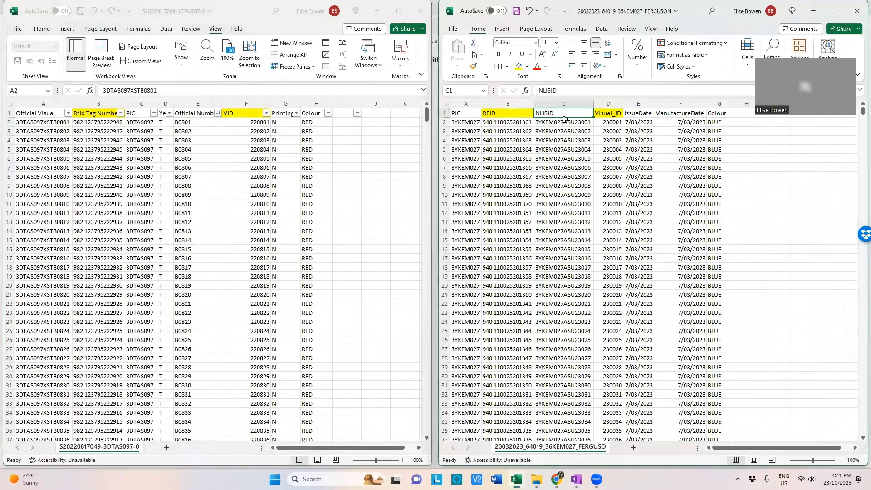
left_click(44, 112)
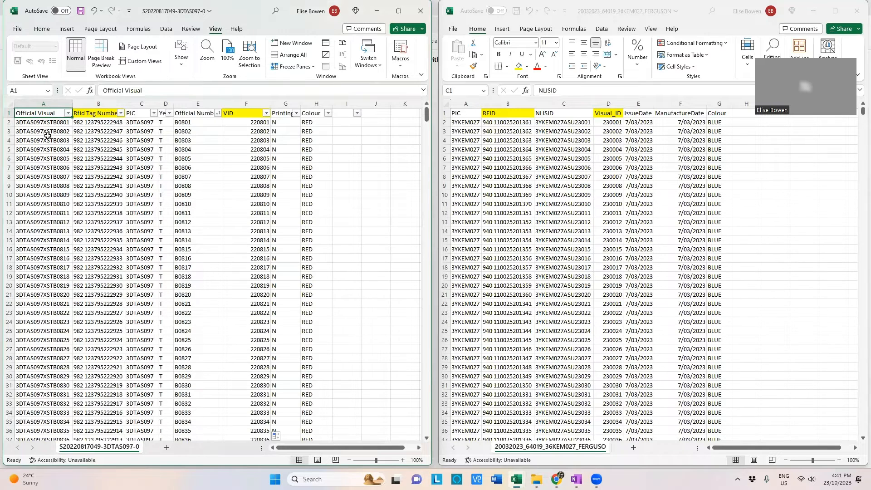
left_click(43, 122)
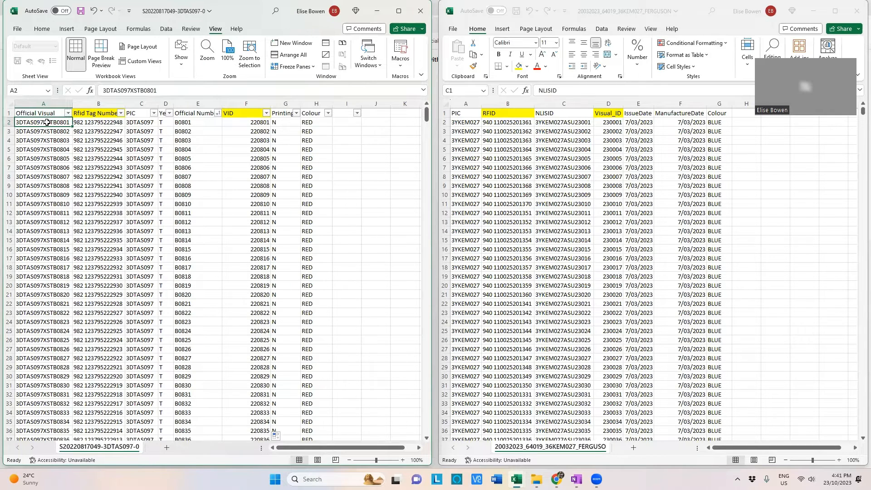
double_click(69, 122)
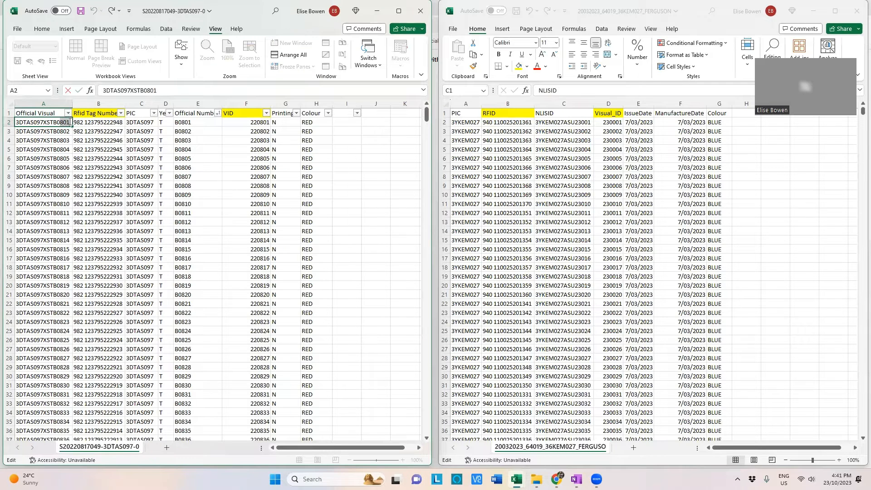
key("Return")
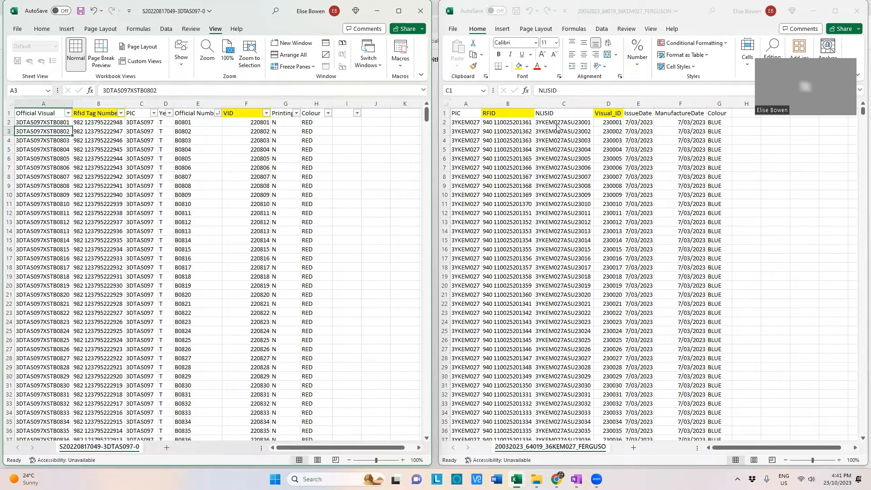
left_click(574, 122)
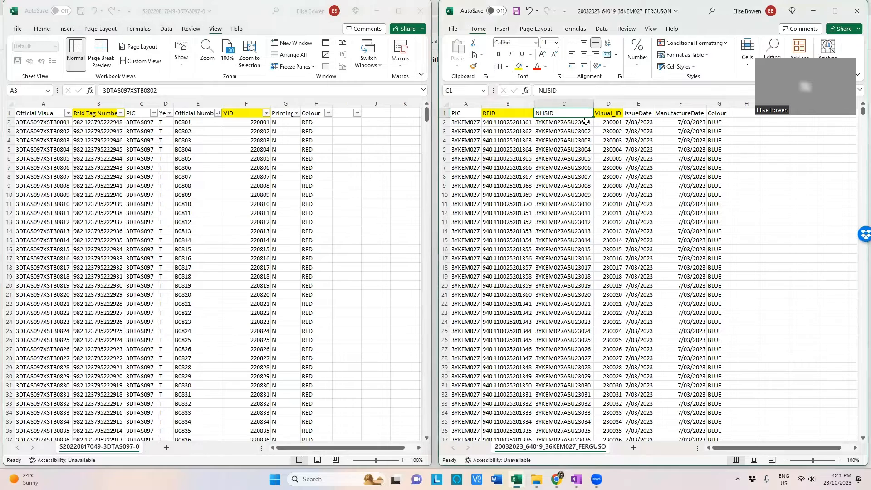
left_click(586, 122)
left_click(586, 129)
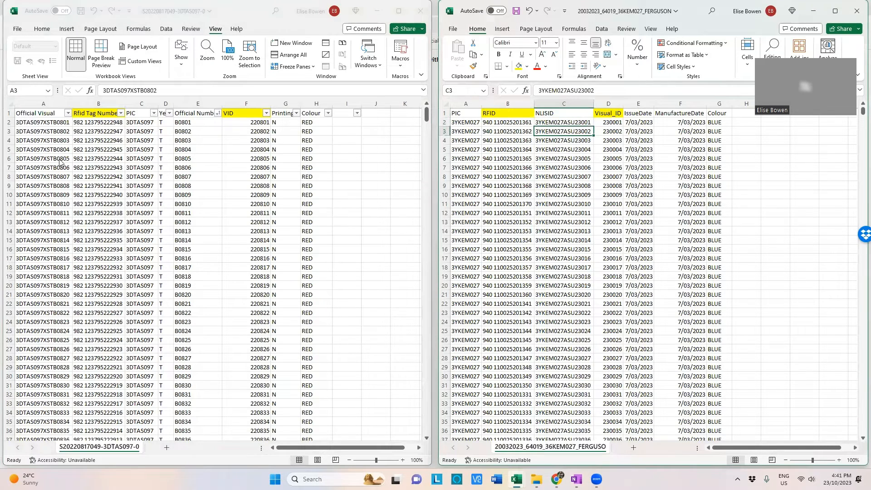
left_click(78, 125)
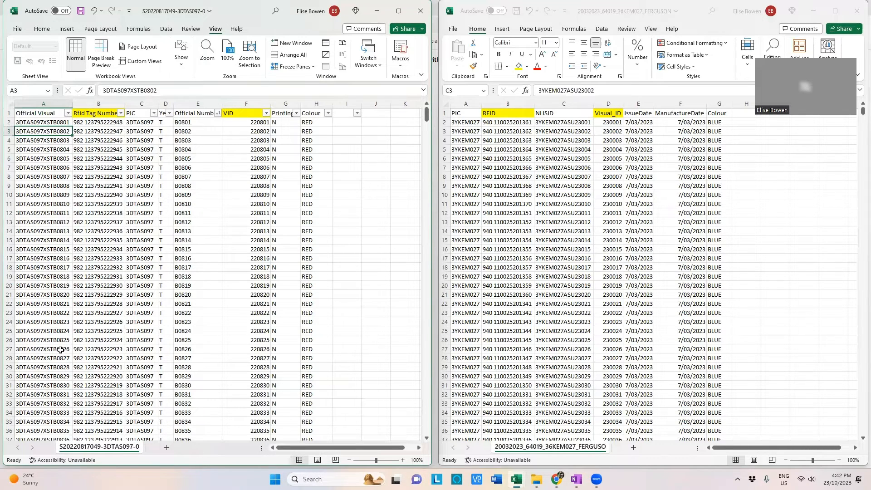
- Close the RED tag workbook without saving, clear the browser window away and maximize the BLUE tag workbook
left_click(421, 10)
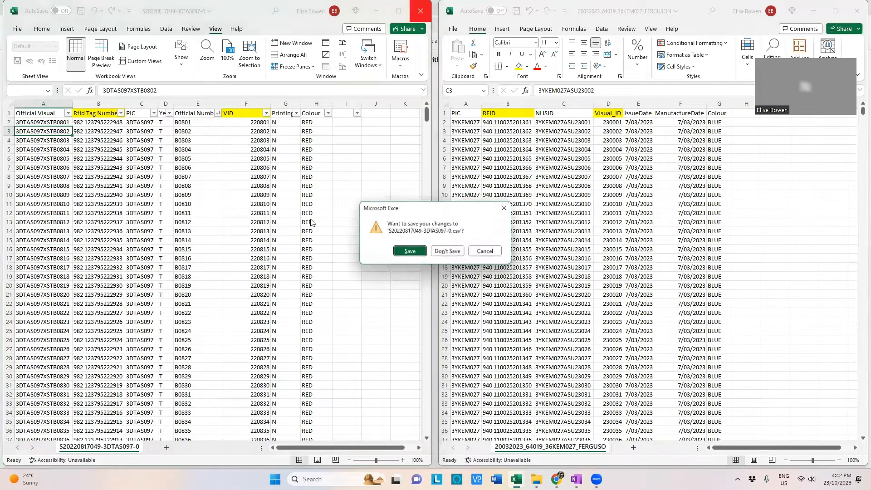
left_click(446, 249)
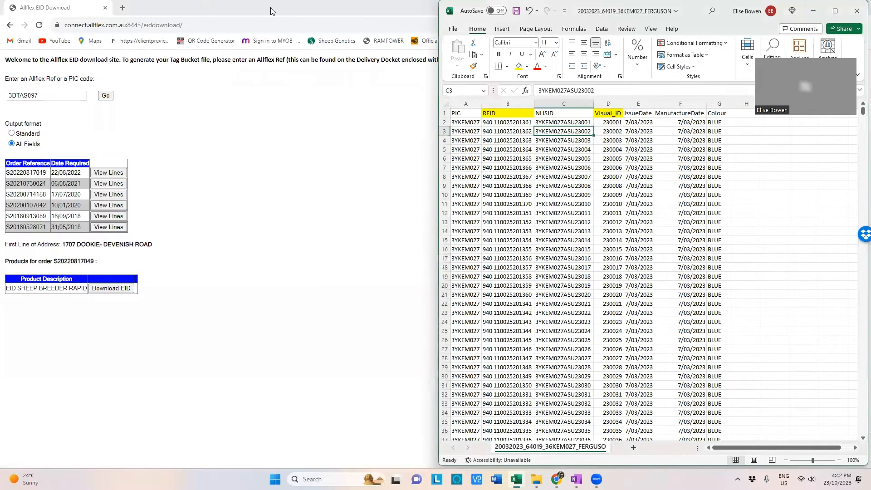
left_click(271, 11)
left_click(818, 8)
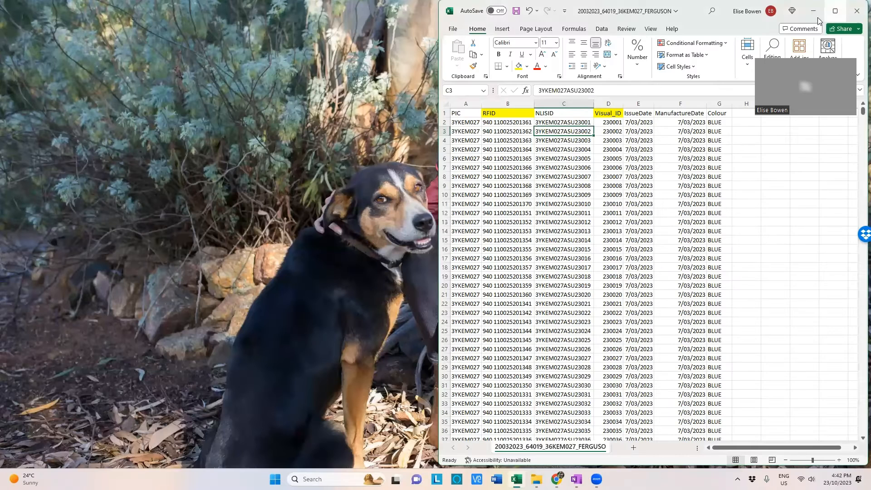
key("super+Up")
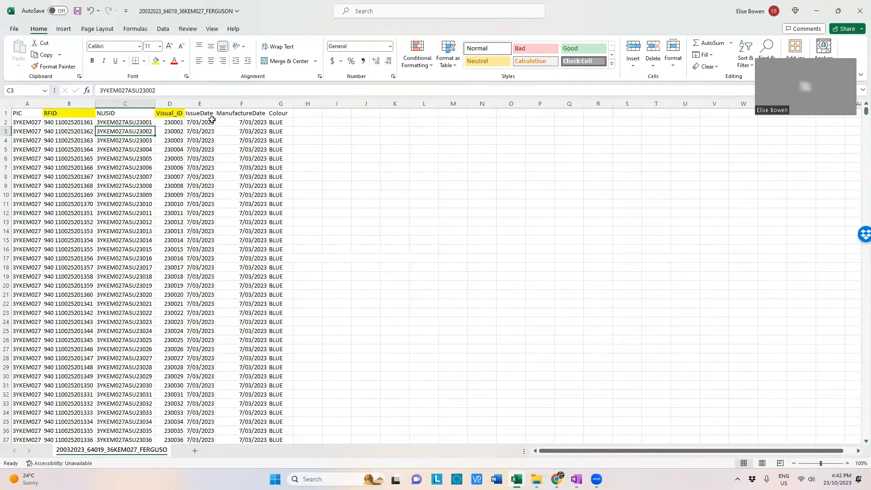
- Rename the Visual_ID header in D1 to VID and the RFID header in B1 to EID
left_click_drag(171, 126, 175, 321)
left_click(171, 112)
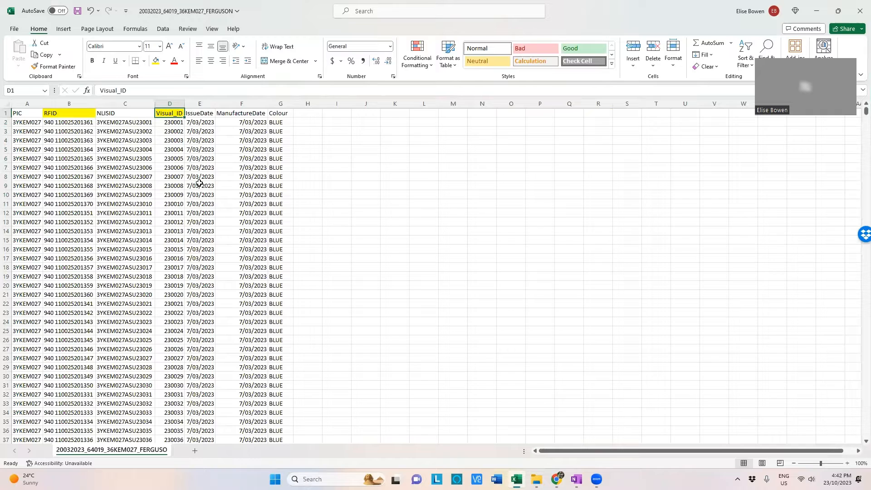
type("V")
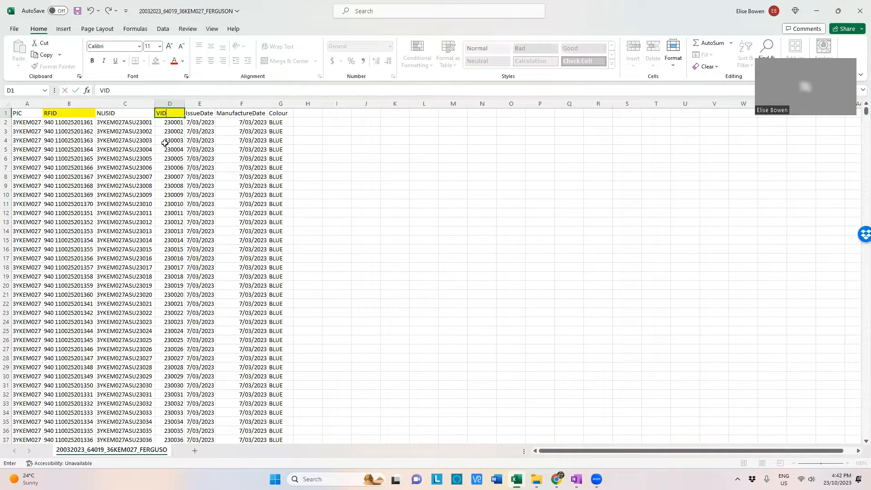
key("Return")
left_click(75, 115)
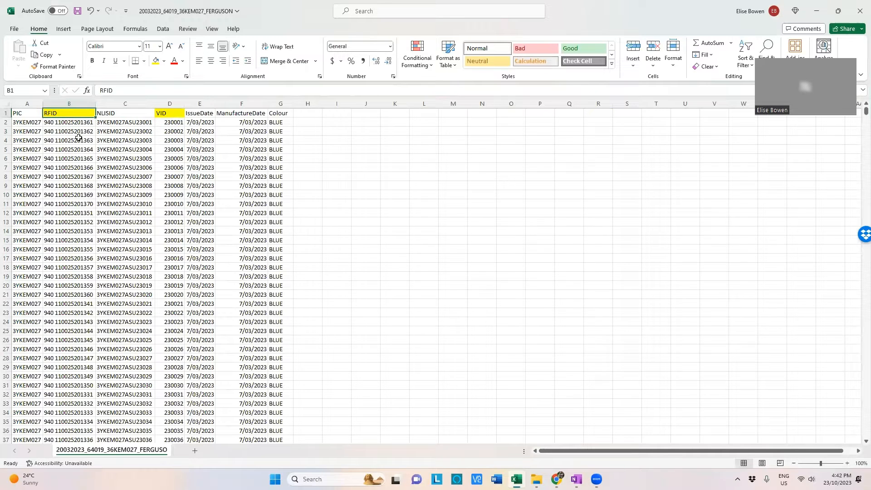
type("EID")
left_click(79, 138)
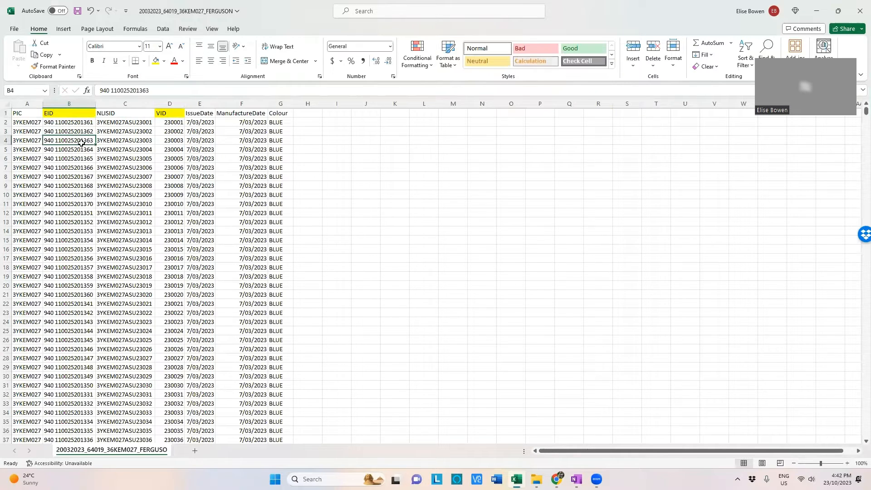
- Delete the PIC column and the NLISID column from the sheet
right_click(20, 103)
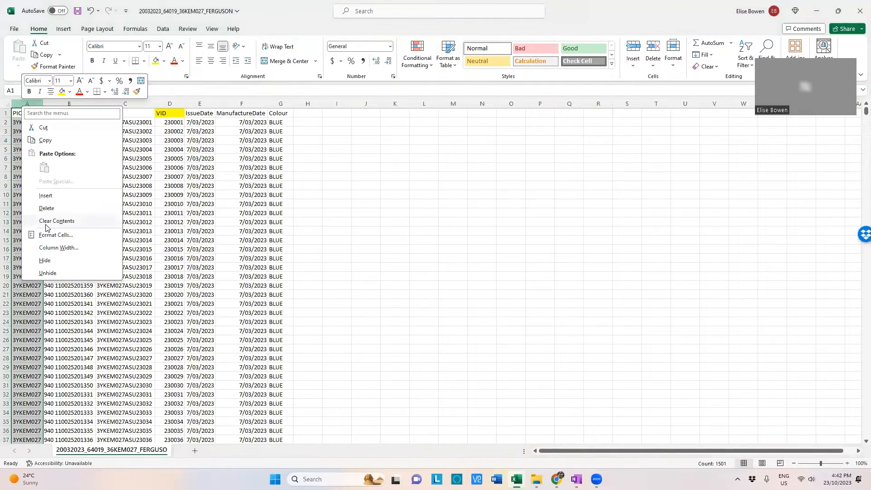
left_click(45, 204)
right_click(94, 103)
left_click(116, 204)
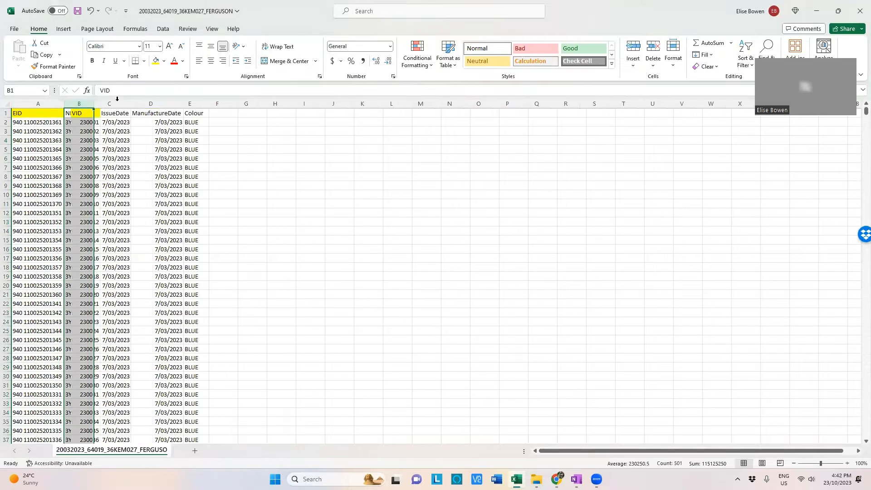
- Delete the IssueDate, ManufactureDate and Colour columns from the sheet
left_click_drag(109, 103, 190, 104)
right_click(168, 180)
left_click(192, 281)
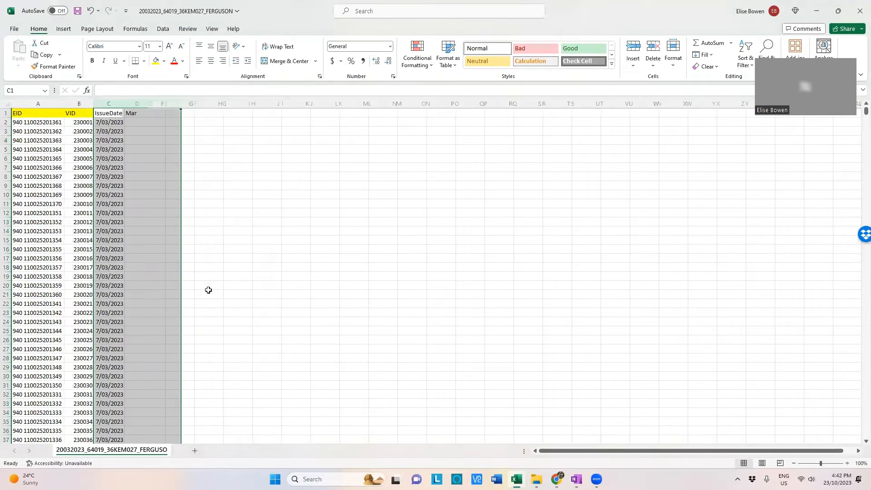
left_click(109, 113)
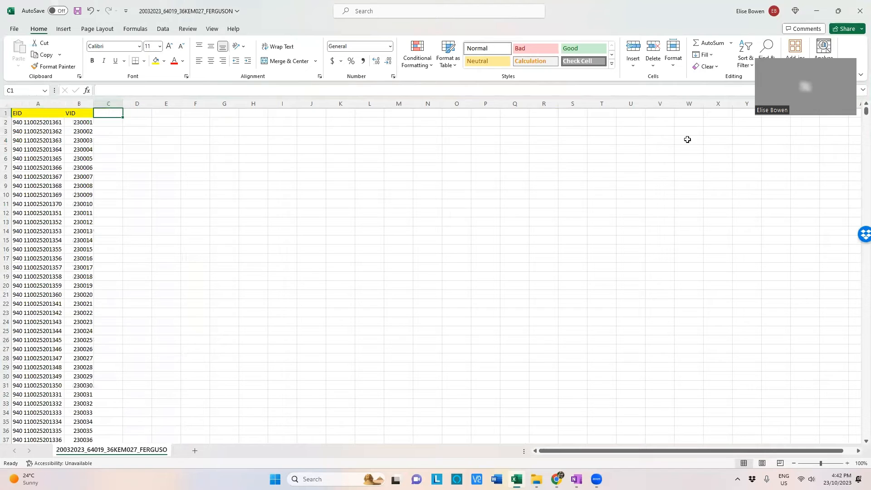
- Delete rows 502 to 1501, which hold EIDs without VIDs, and return to the start of the sheet
left_click_drag(866, 111, 866, 249)
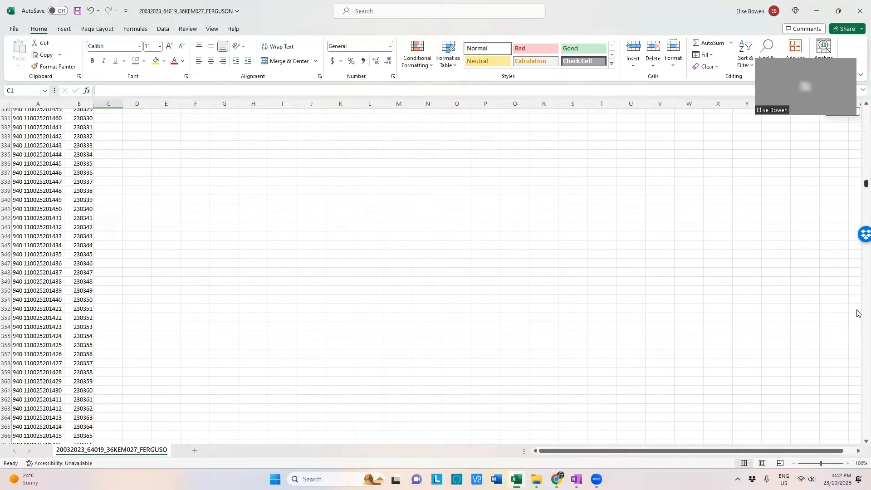
scroll(858, 313, "down", 20)
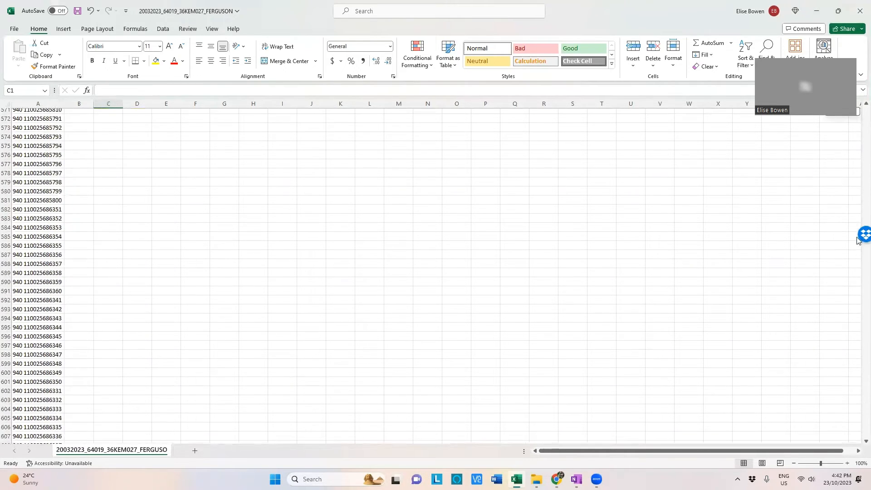
scroll(856, 240, "up", 20)
scroll(855, 219, "up", 5)
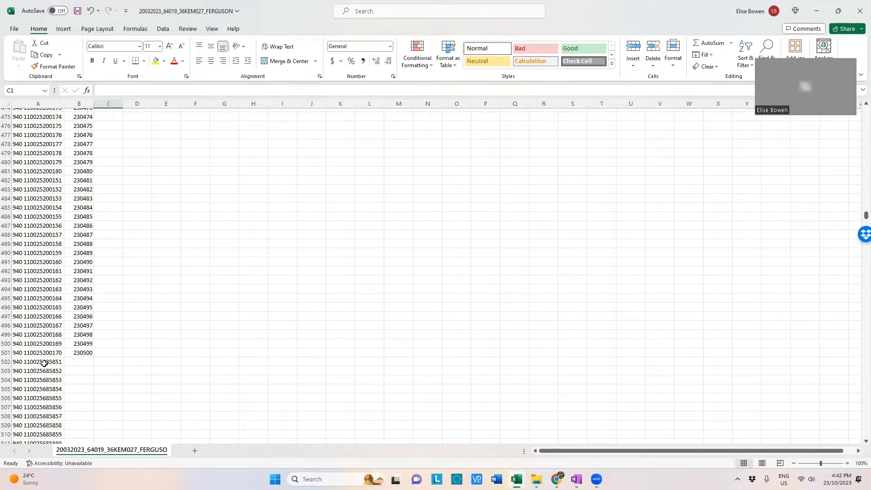
left_click_drag(5, 361, 53, 436)
right_click(57, 390)
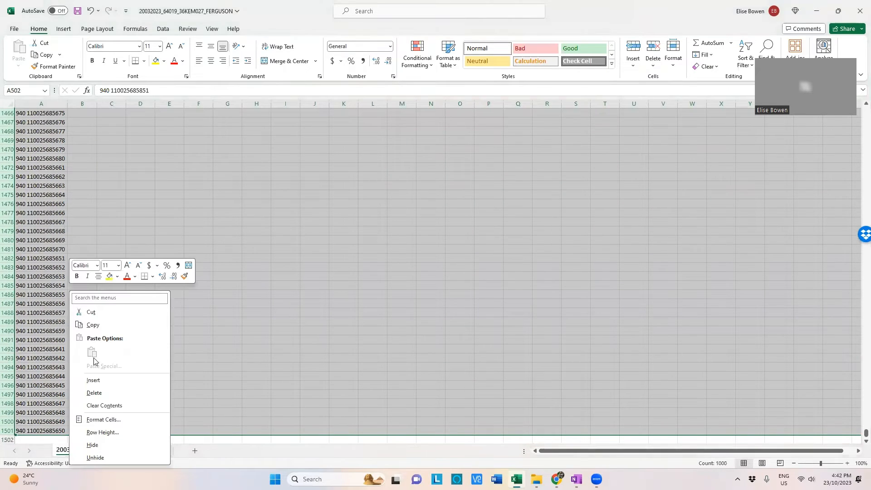
left_click(93, 393)
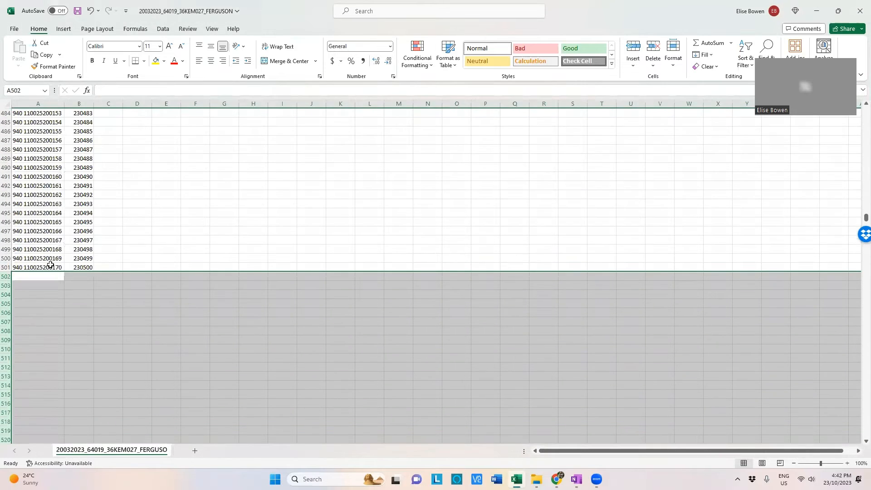
left_click(50, 266)
left_click_drag(858, 223, 855, 130)
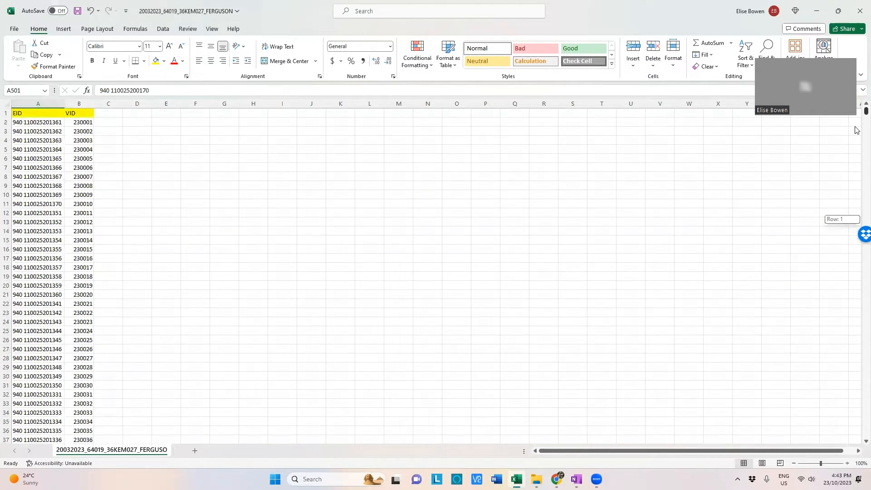
left_click(108, 123)
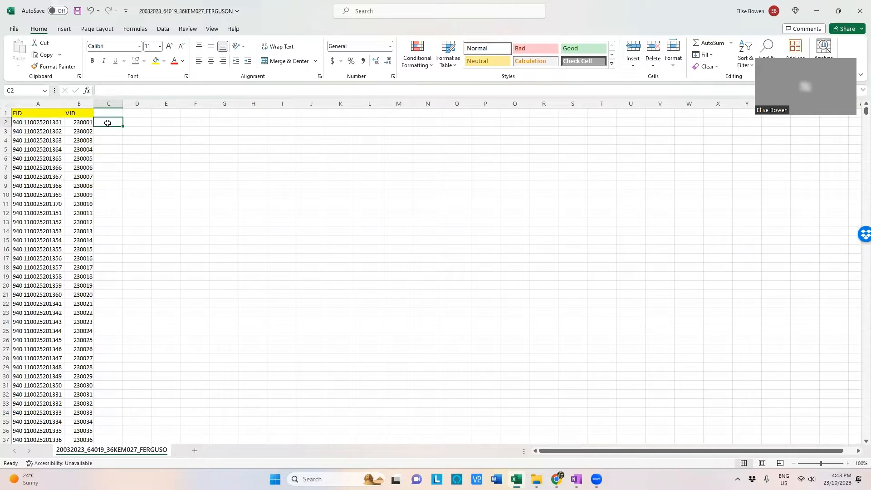
- Save the workbook in the Downloads folder as "EID bucket file upload" in Excel Workbook format
left_click(14, 30)
left_click(46, 167)
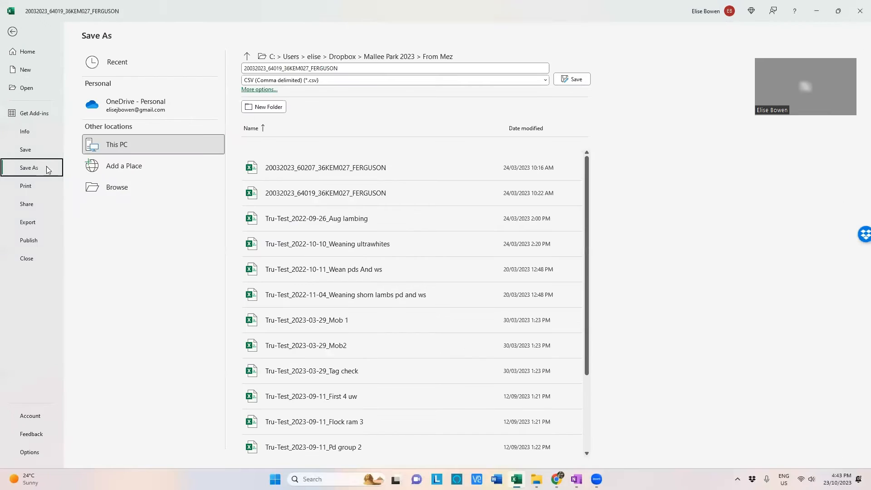
left_click(113, 187)
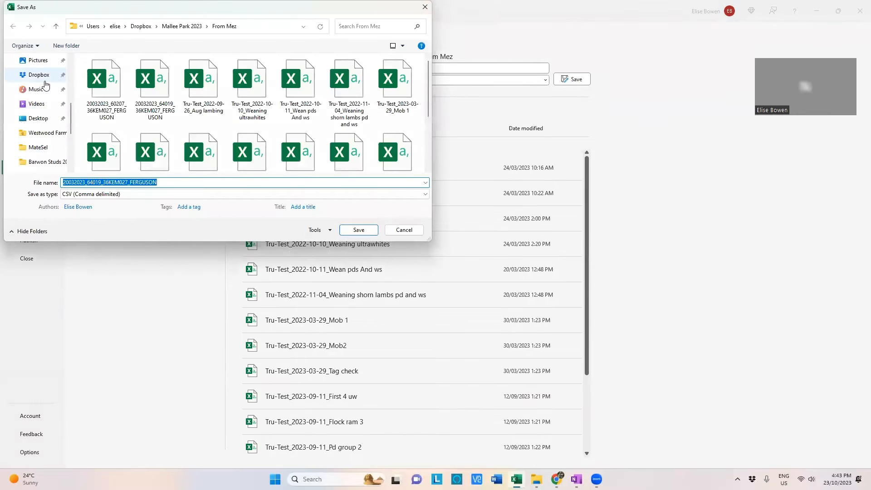
scroll(39, 91, "up", 2)
left_click(41, 104)
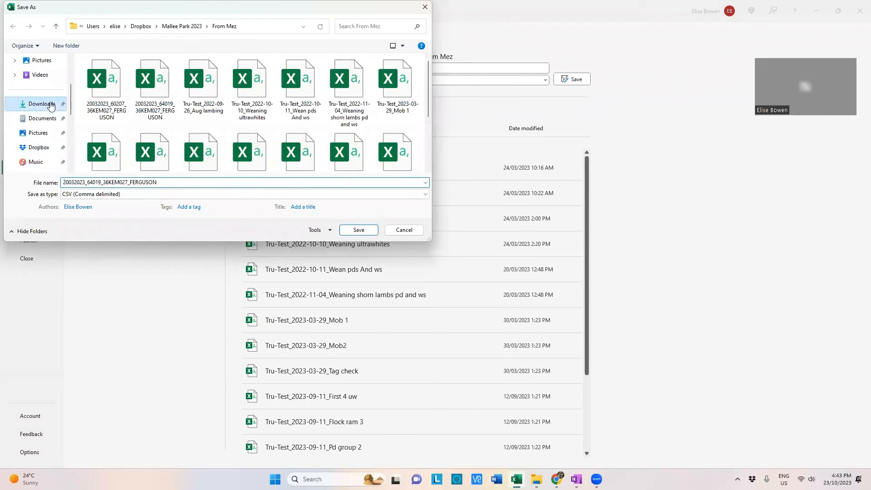
double_click(164, 184)
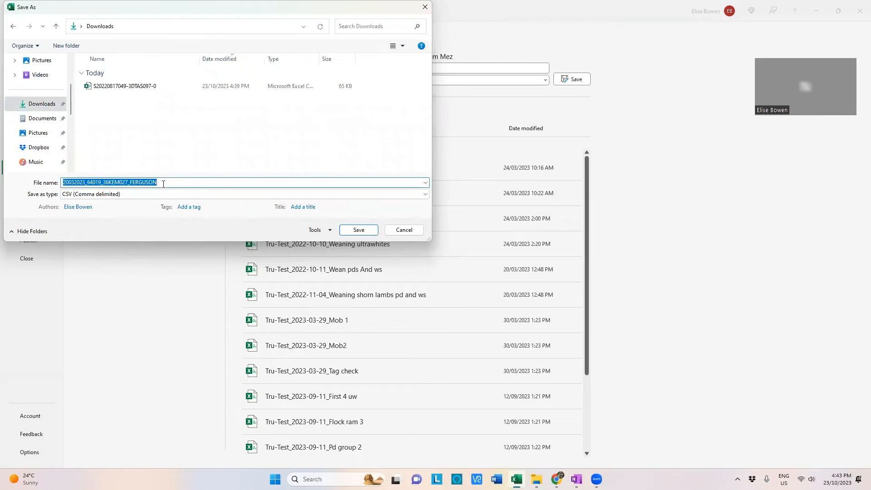
type("El")
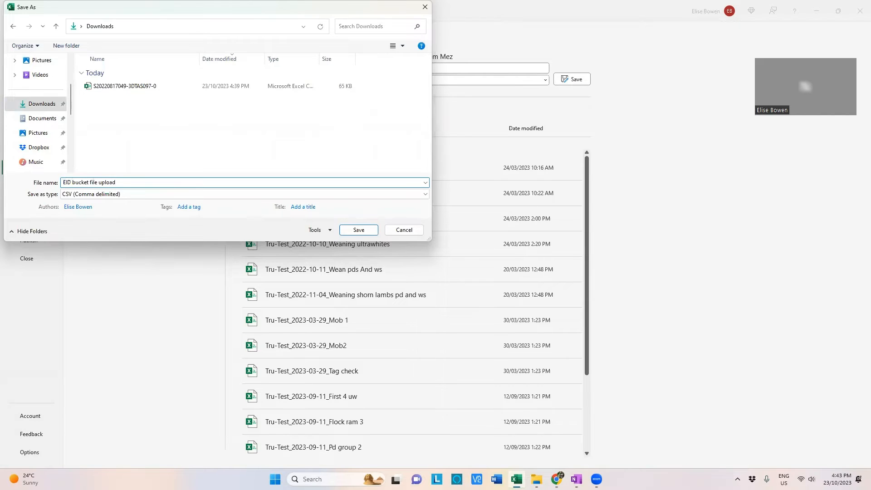
left_click(117, 196)
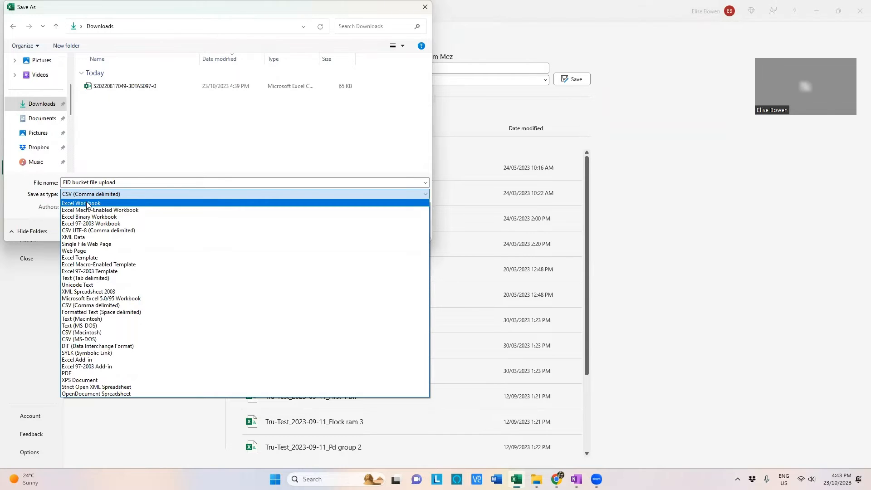
left_click(87, 205)
left_click(349, 241)
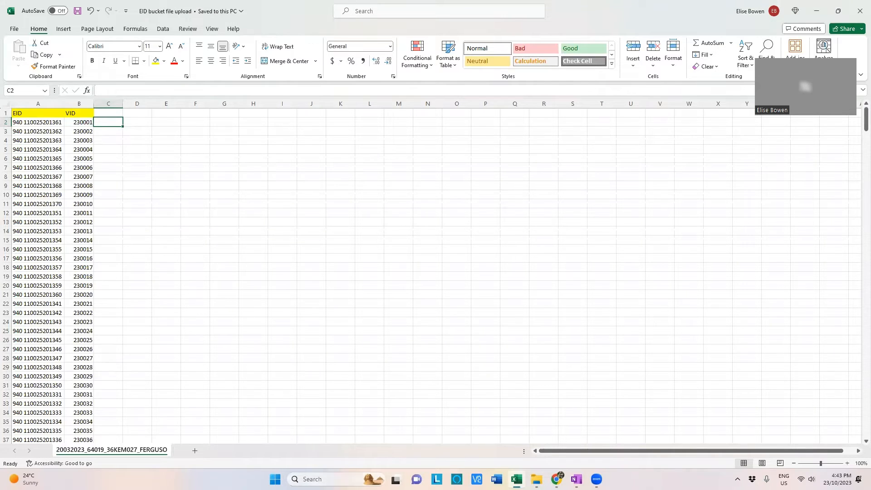
- Search for and launch Tru-Test Data Link, and decline the offered Scale5000 software update
left_click(339, 474)
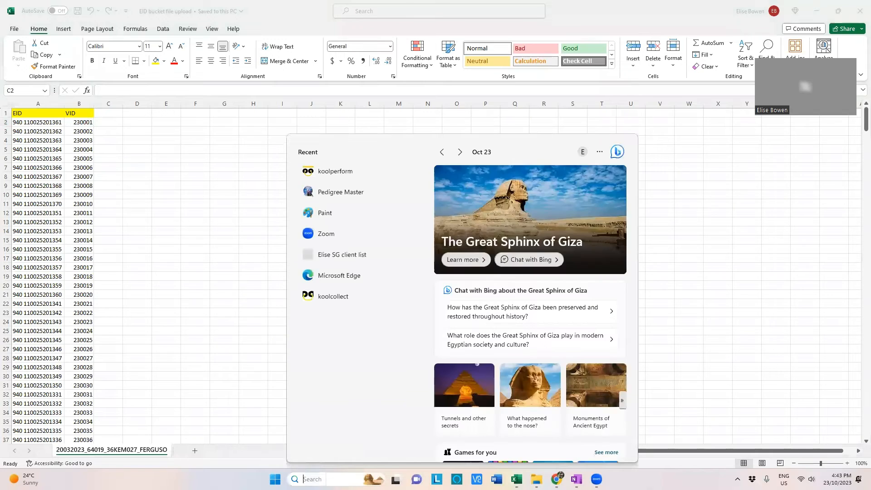
type("data")
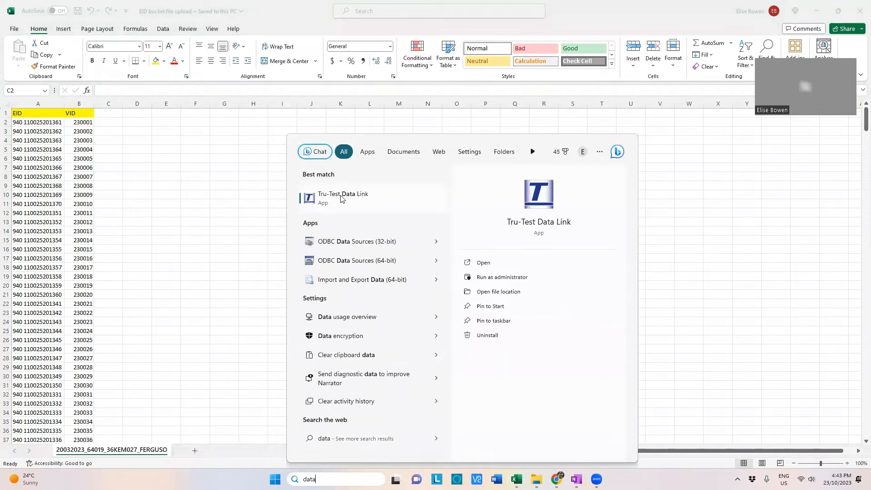
left_click(341, 196)
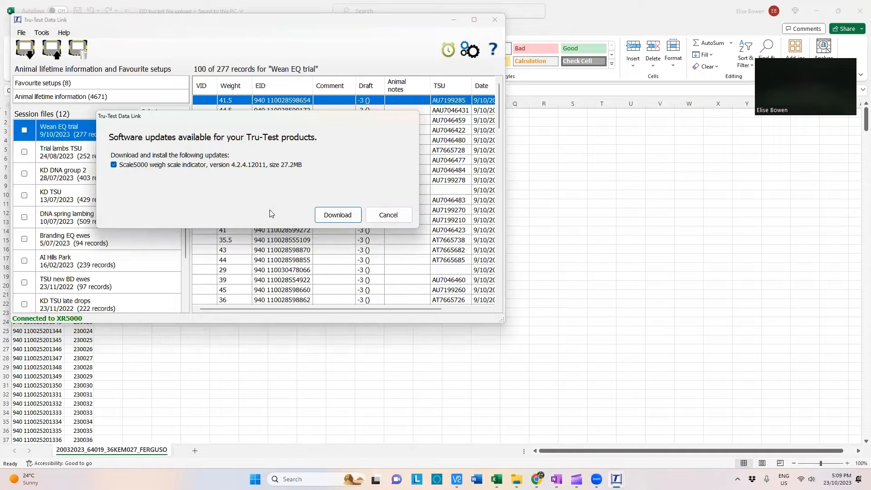
left_click(394, 217)
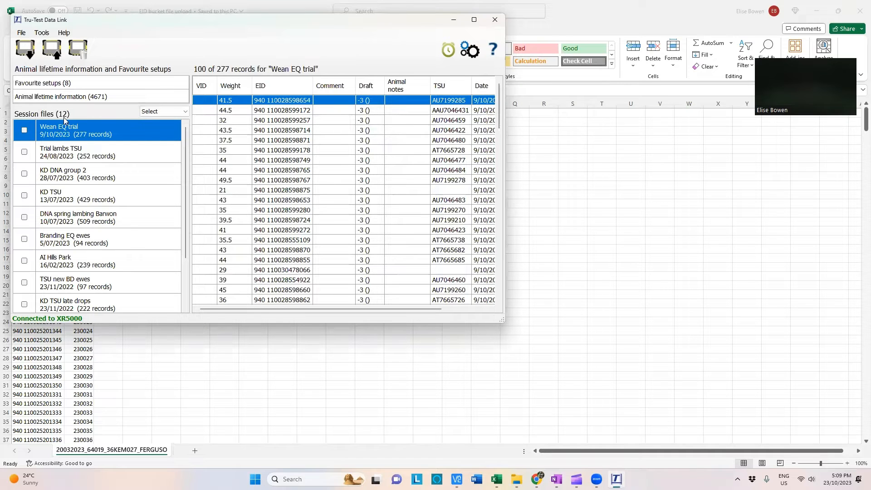
- Look through the device's session files in Data Link and check the EID bucket file upload workbook in Excel
scroll(96, 196, "down", 2)
scroll(96, 195, "up", 2)
left_click(613, 218)
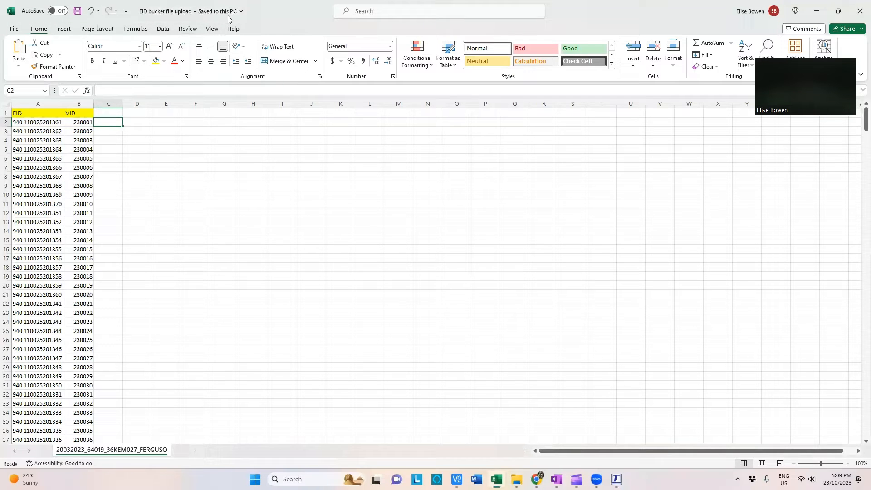
left_click(616, 479)
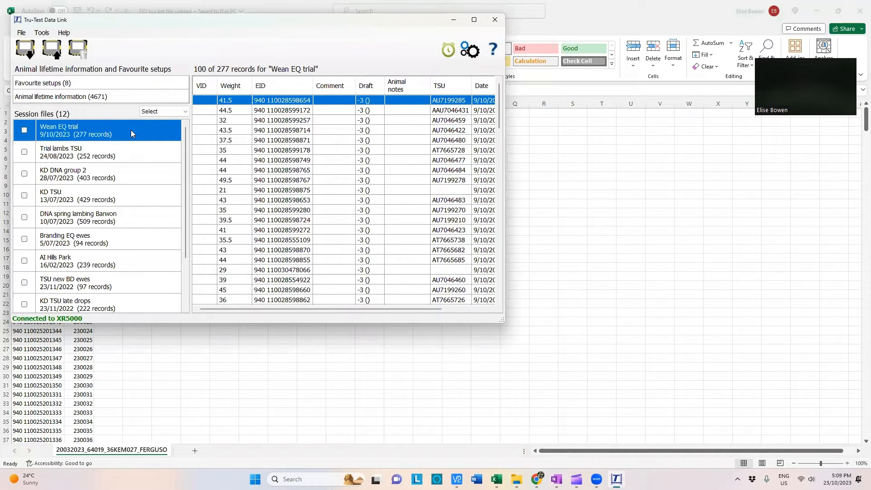
- Check that the Data Link file format is XLS/XLSX (Microsoft Excel format) and accept the options
left_click(43, 33)
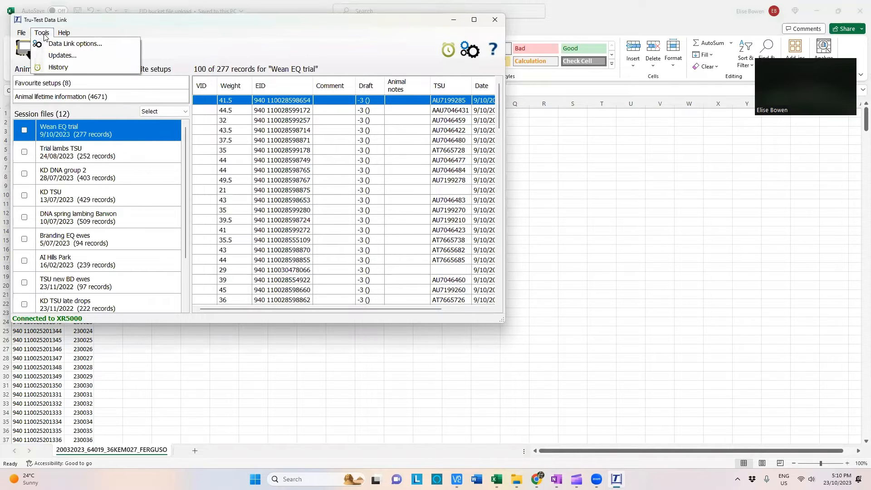
left_click(75, 44)
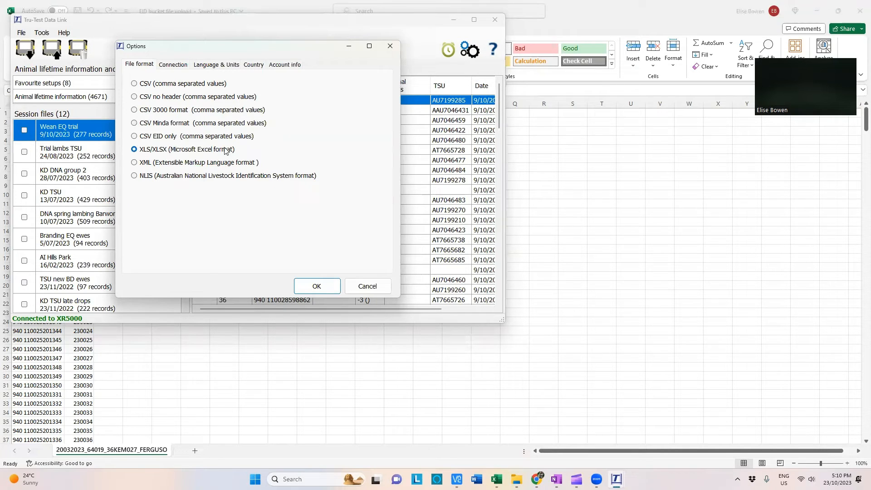
left_click(308, 285)
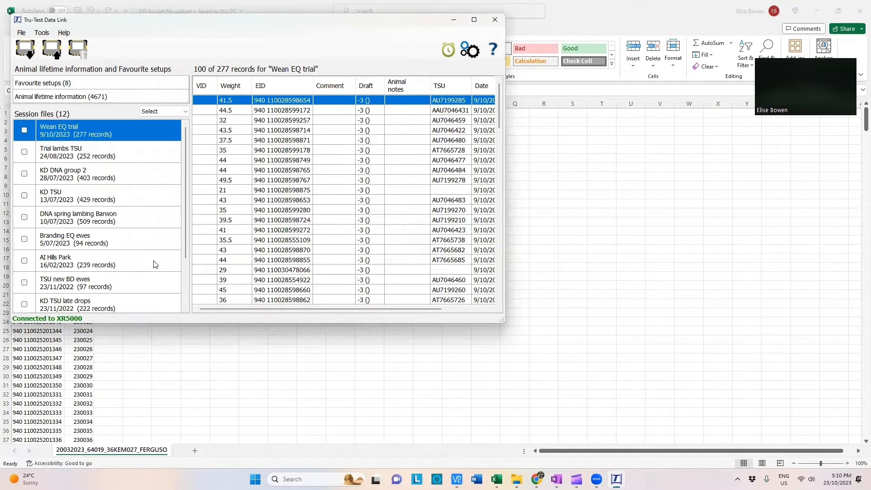
- Close the EID bucket file upload workbook in Excel and clear away the window behind Data Link
left_click(584, 179)
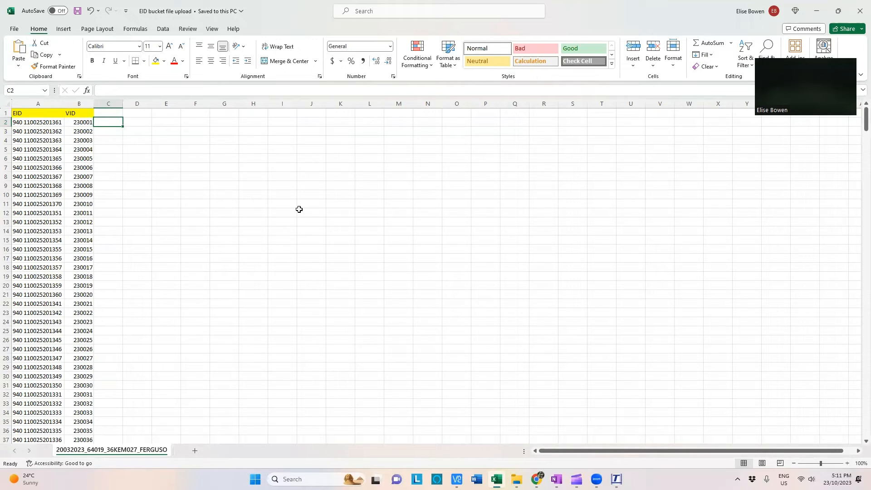
left_click(859, 10)
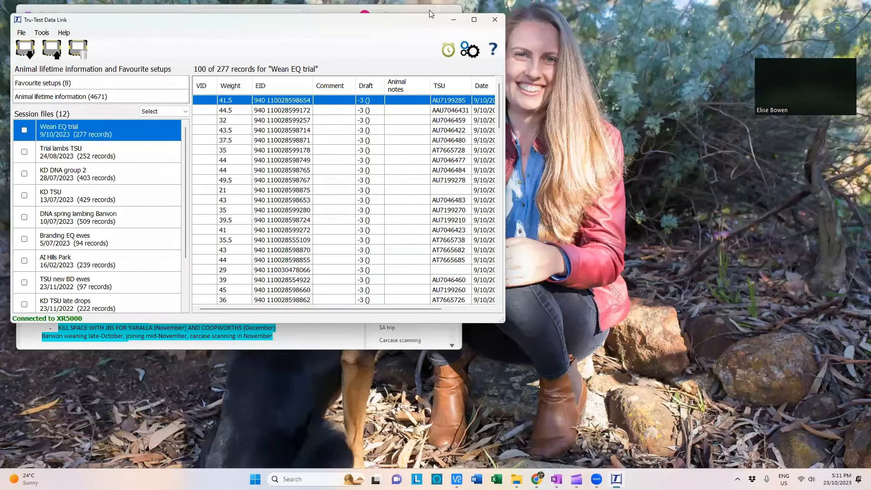
left_click(401, 12)
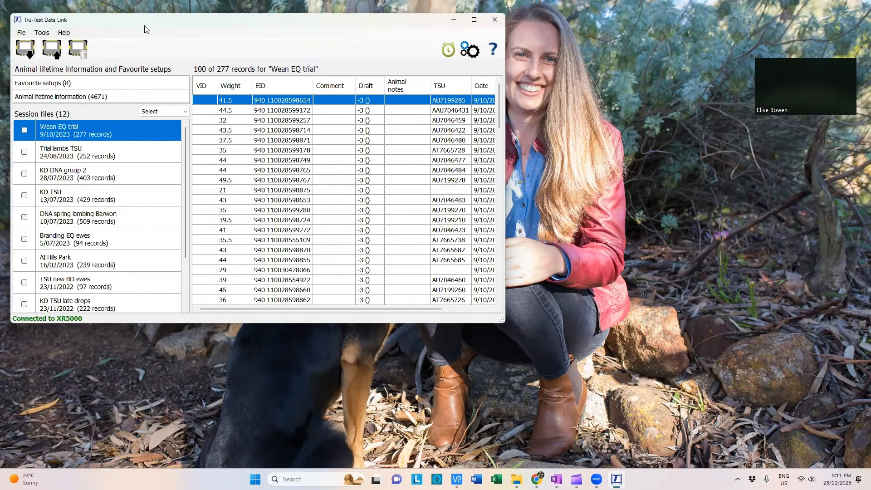
- Start putting information onto the device with Animal lifetime information as the type, and continue to the file selection
left_click(21, 33)
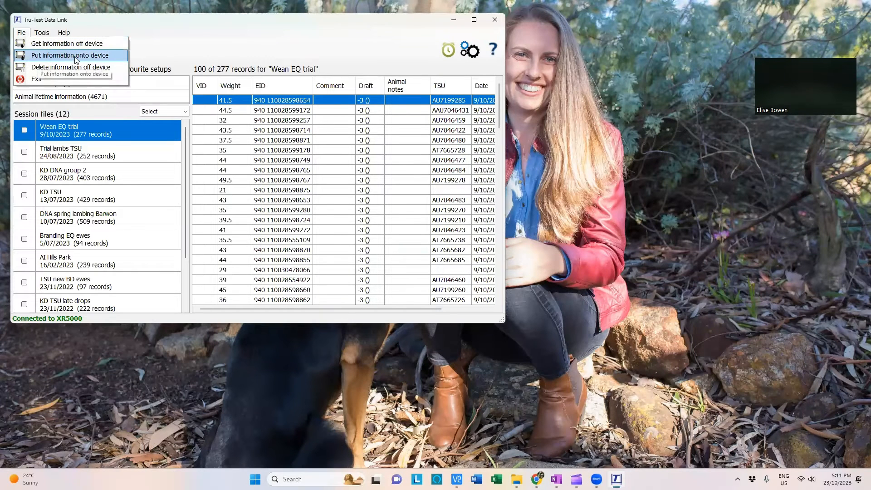
left_click(54, 55)
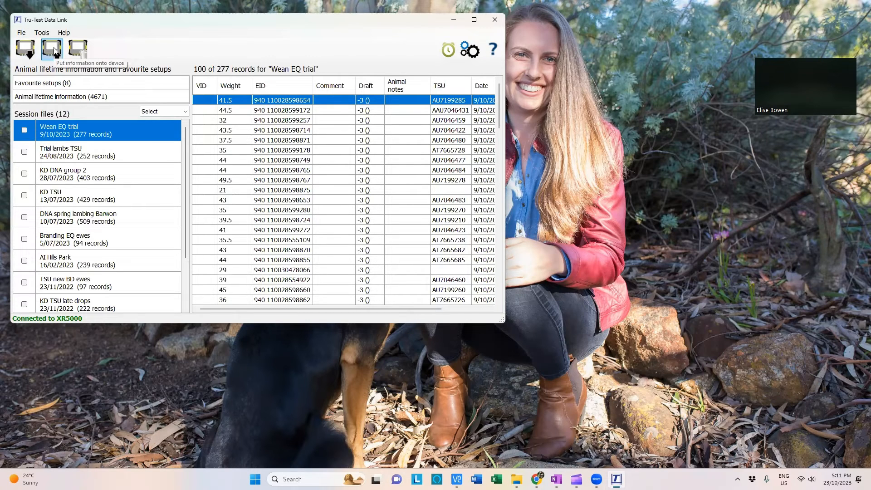
left_click(55, 51)
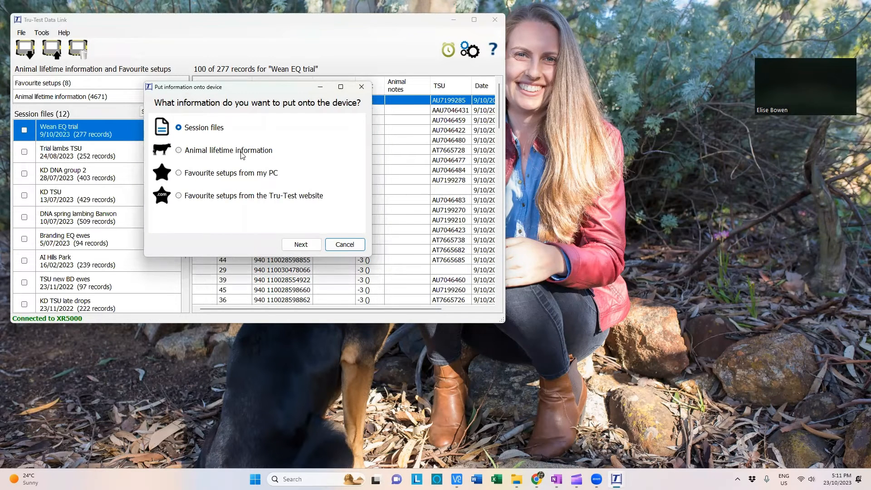
left_click(180, 151)
left_click(301, 245)
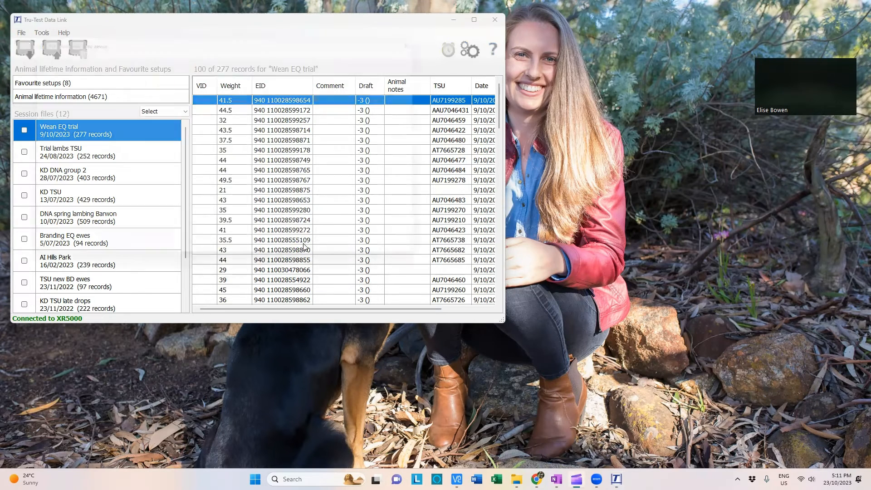
- Transfer the EID bucket file upload workbook from the Downloads folder to the device and acknowledge the completed transfer
scroll(61, 105, "up", 4)
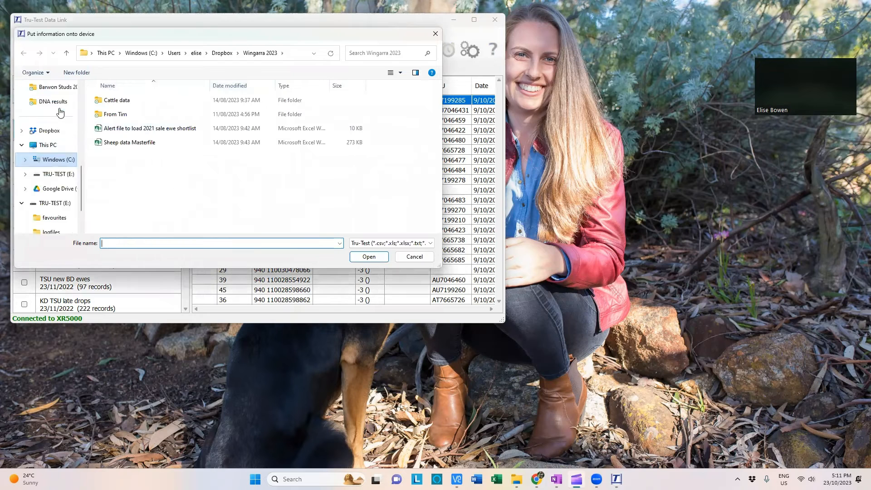
scroll(60, 111, "up", 3)
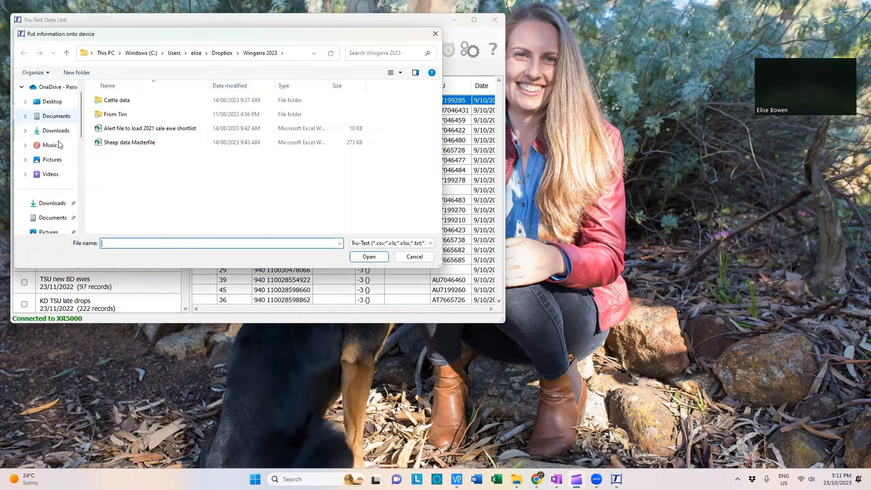
left_click(51, 204)
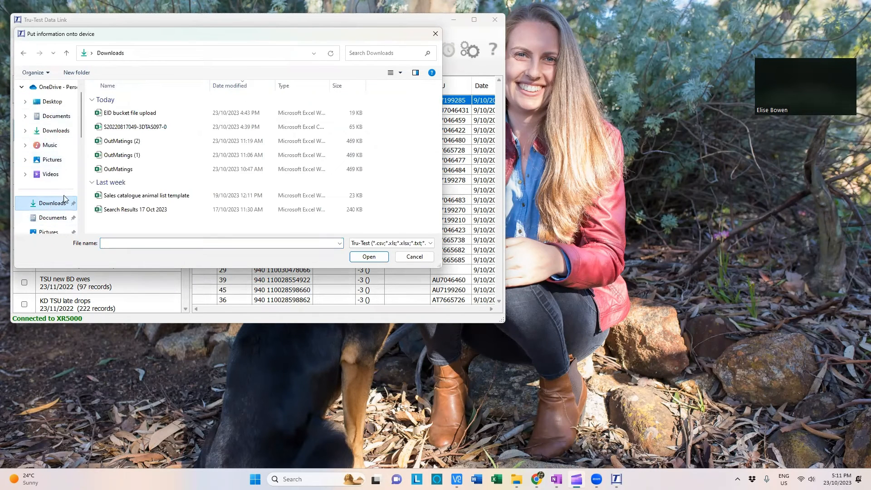
left_click(135, 114)
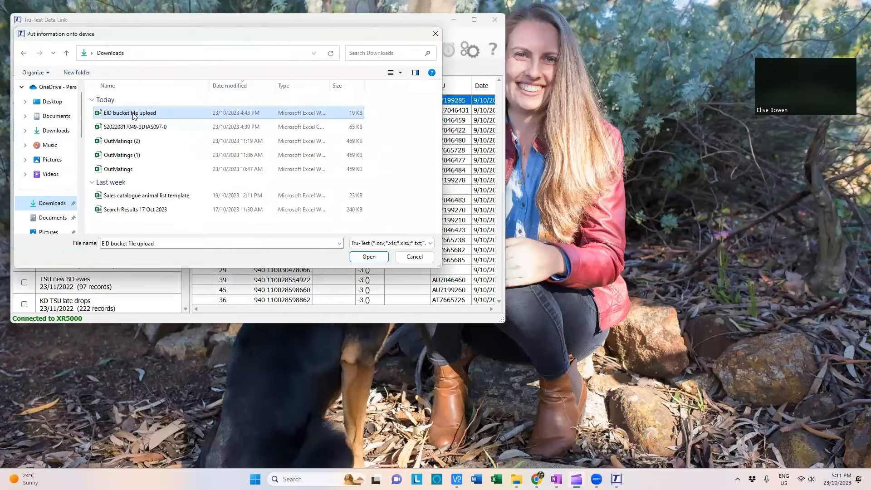
left_click(371, 258)
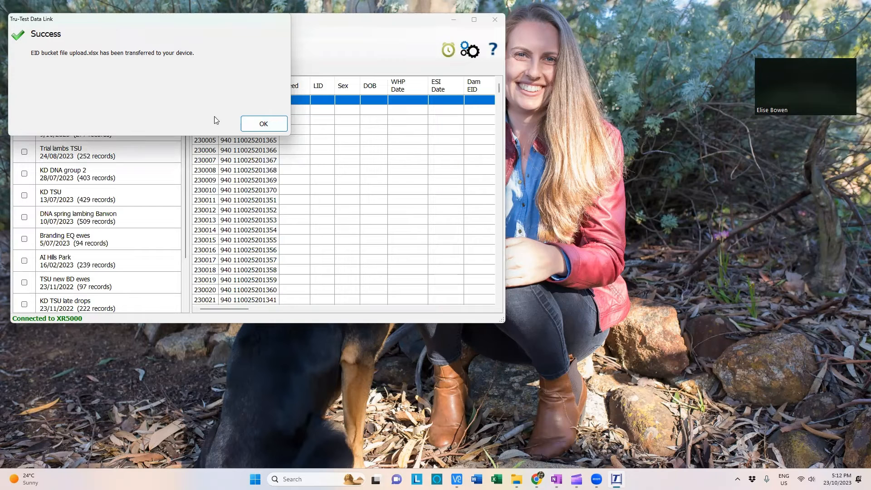
left_click(265, 124)
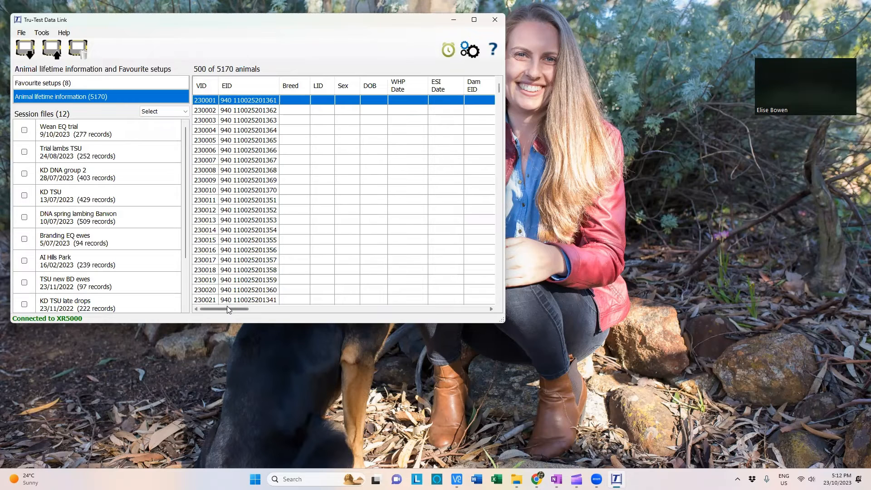
- Look through the VID and EID columns of the Animal lifetime information records in Data Link
mouse_move(227, 307)
left_mouse_down()
mouse_move(415, 309)
mouse_move(476, 319)
mouse_move(218, 318)
left_mouse_up()
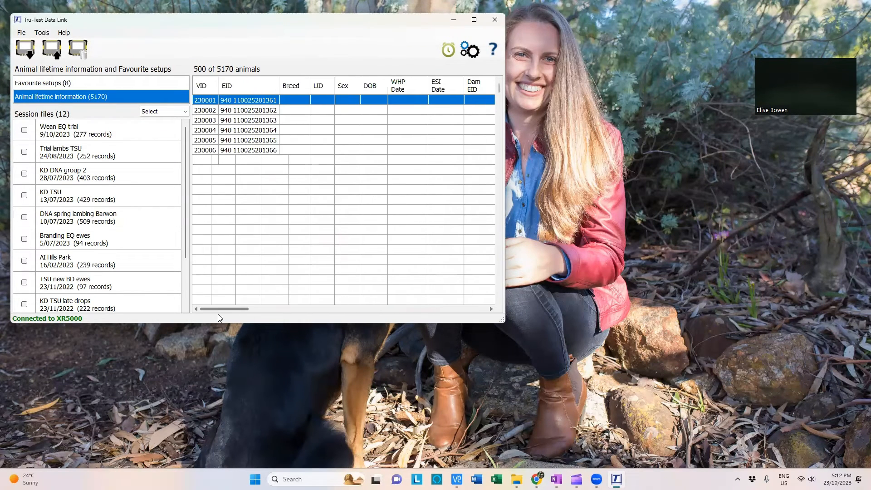
left_click(499, 282)
left_click(498, 282)
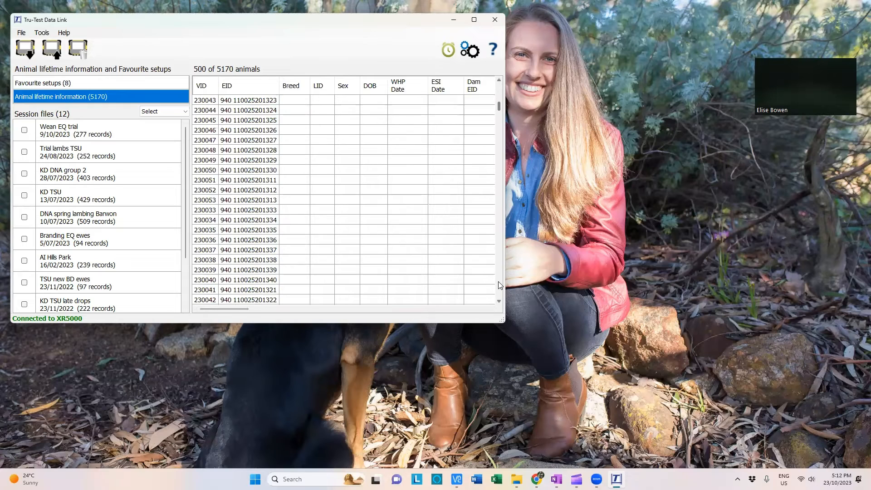
left_click(499, 282)
left_click(498, 282)
left_click(499, 282)
left_click(499, 281)
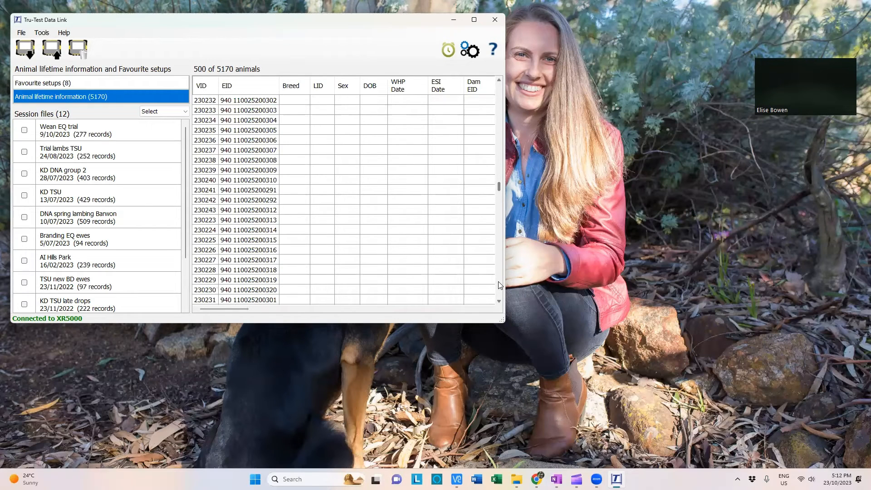
left_click(498, 282)
left_click(498, 281)
left_click(498, 281)
left_click(498, 282)
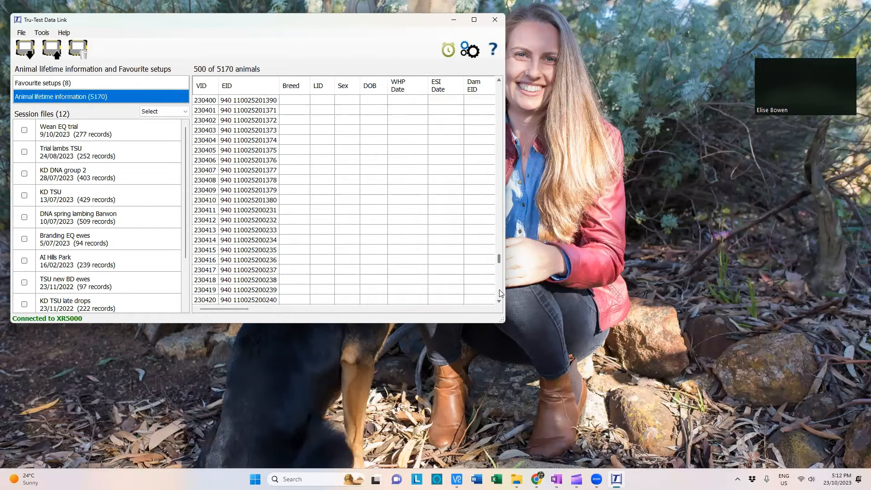
left_click(499, 291)
left_click(499, 291)
left_click(499, 291)
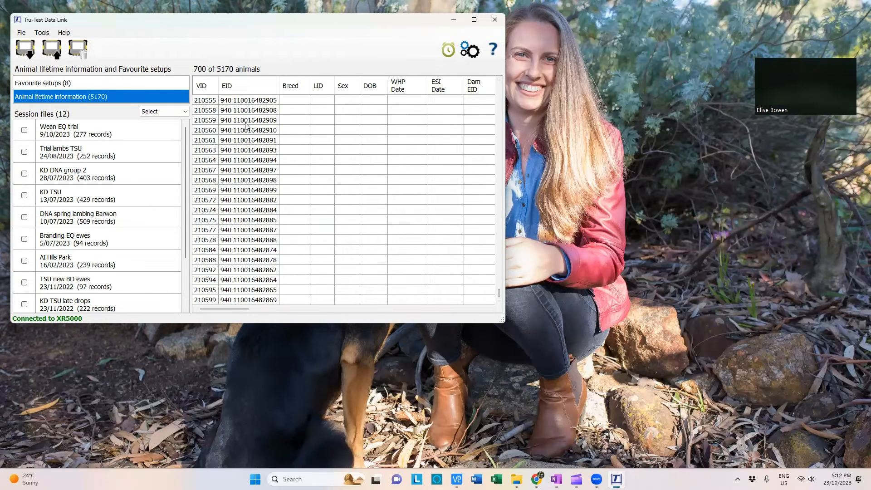
left_click(499, 279)
left_click(499, 279)
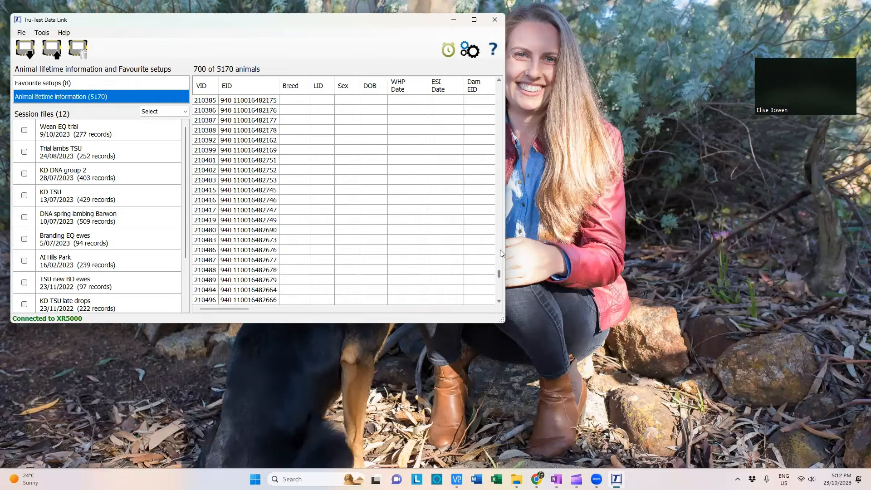
left_click(499, 244)
left_click(499, 244)
left_click(499, 244)
left_click(499, 244)
left_click(498, 213)
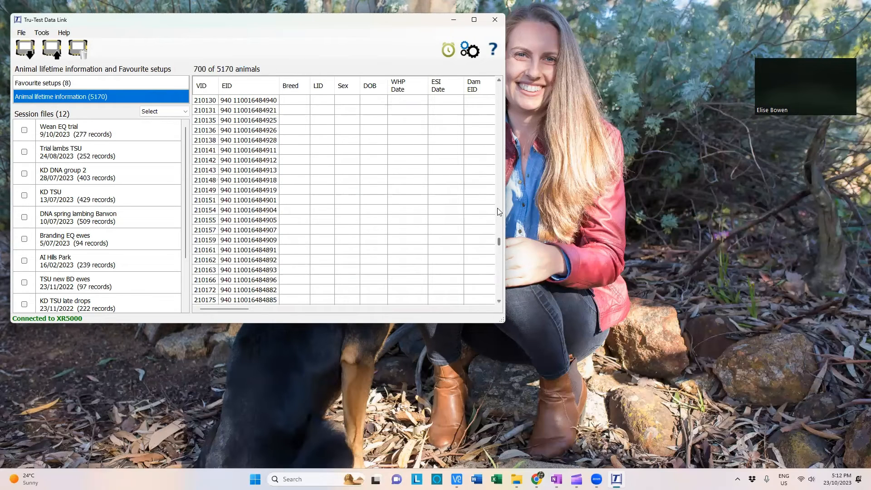
left_click(498, 211)
left_click(499, 211)
left_click(498, 211)
left_click(498, 211)
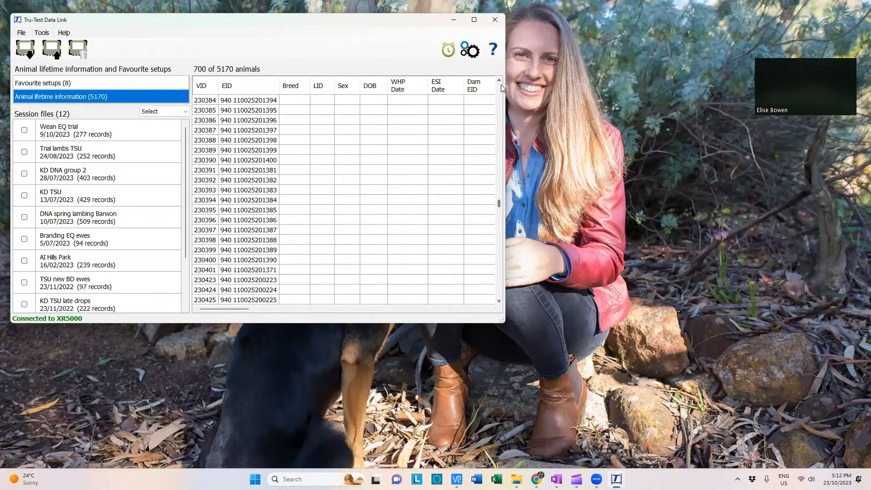
left_click(501, 84)
left_click(501, 85)
left_click(500, 85)
left_click(500, 88)
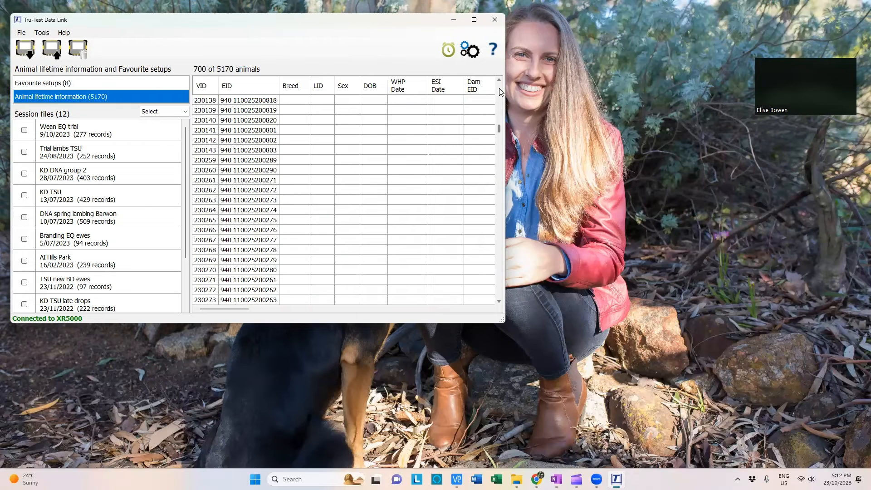
left_click(500, 91)
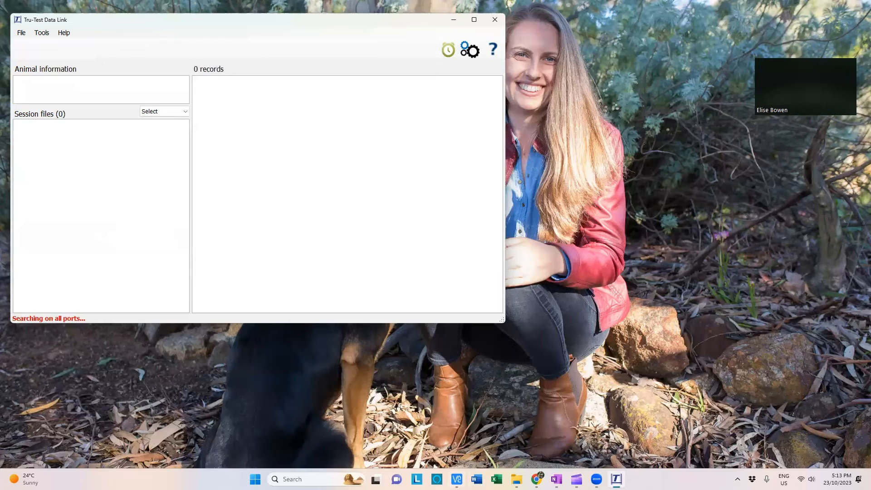
- Close Data Link, switch to VNC Viewer and maximize the XR5000 remote screen
mouse_move(457, 479)
left_click(502, 25)
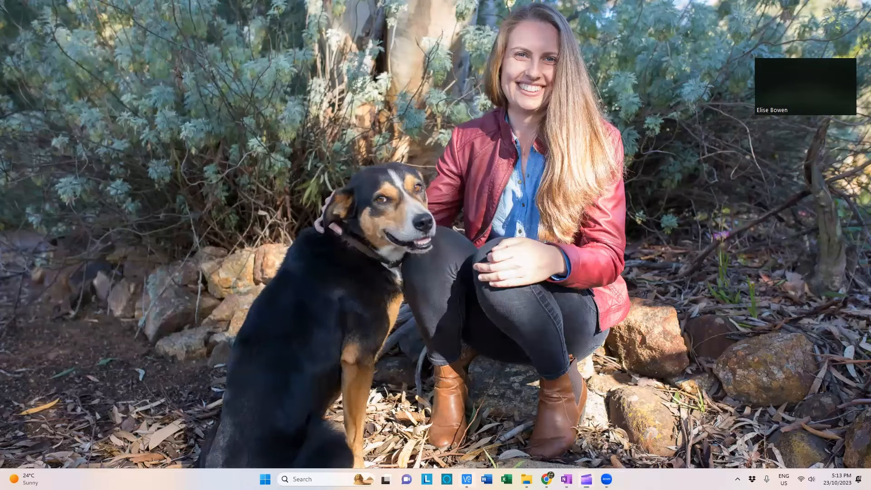
left_click(467, 479)
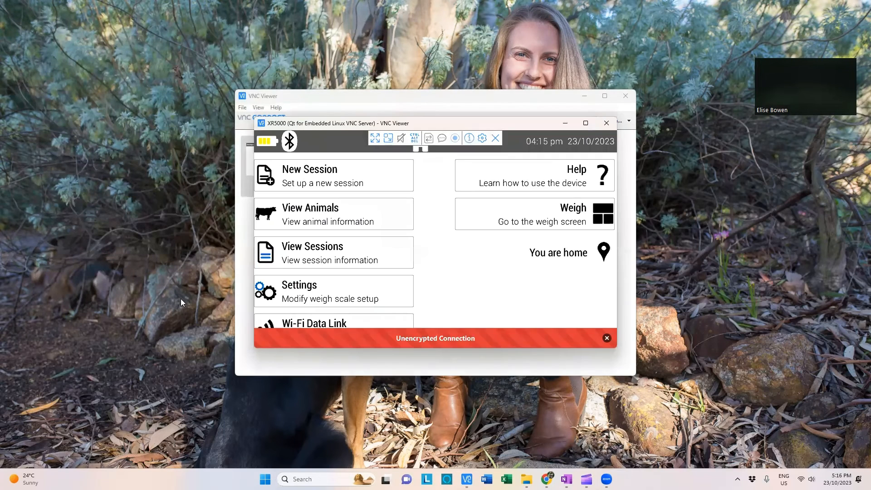
mouse_move(587, 125)
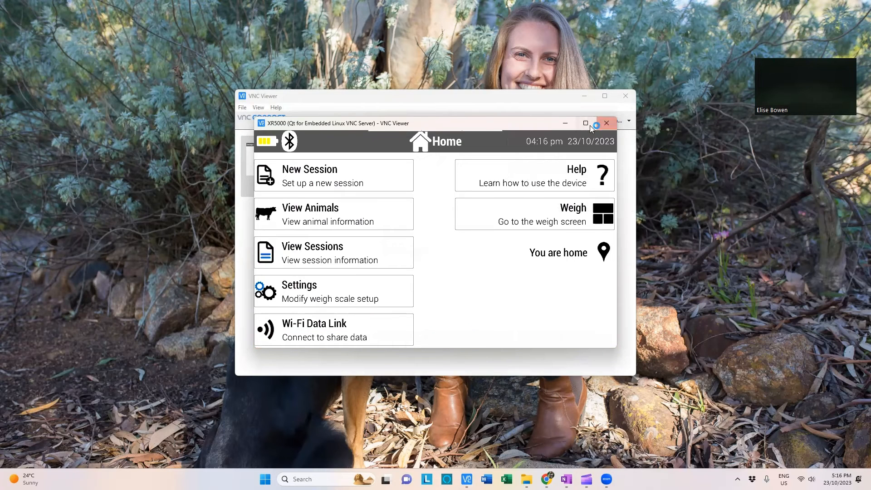
left_click(589, 125)
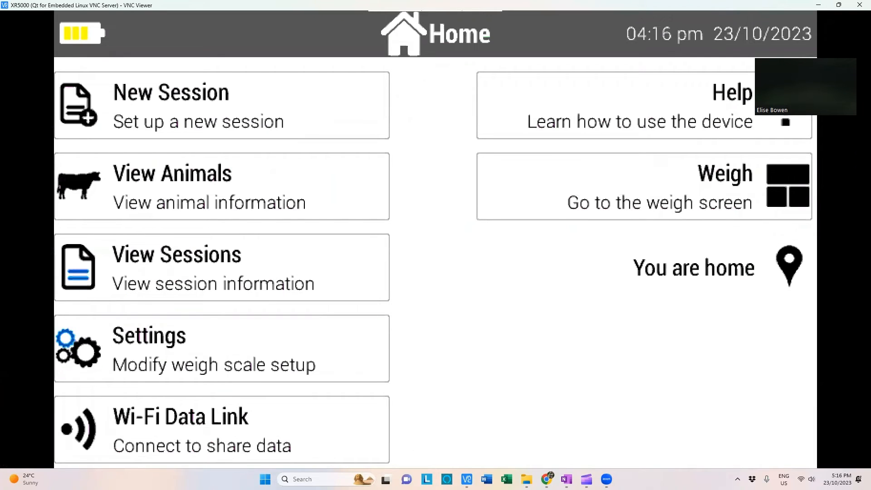
- Open the animal information on the XR5000 and look up the animal with VID 230001
key("alt+Tab")
left_click(97, 180)
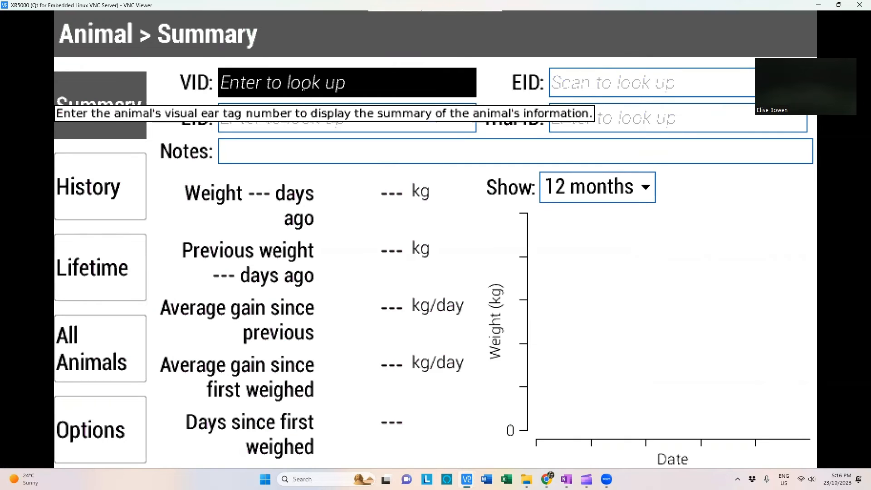
type("23")
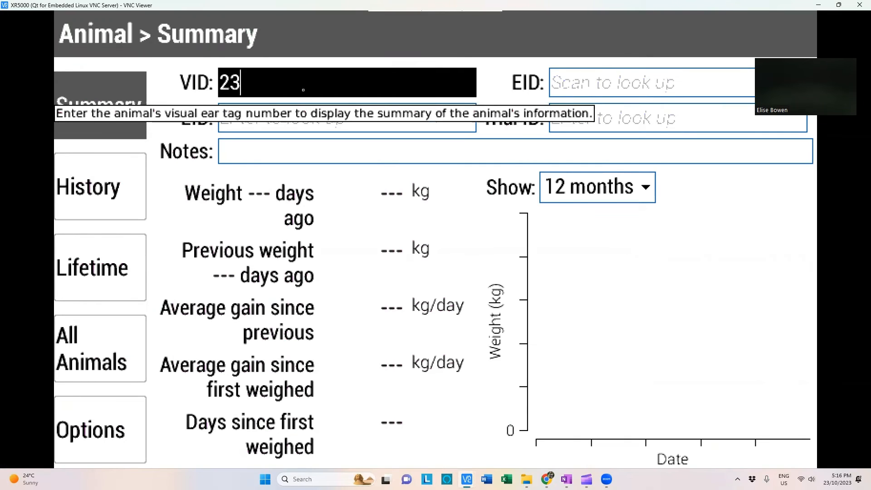
type("0001")
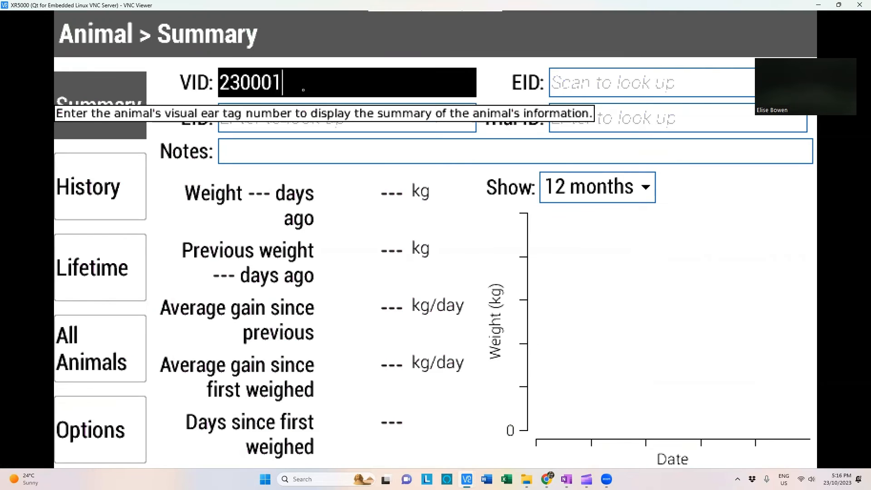
key("Return")
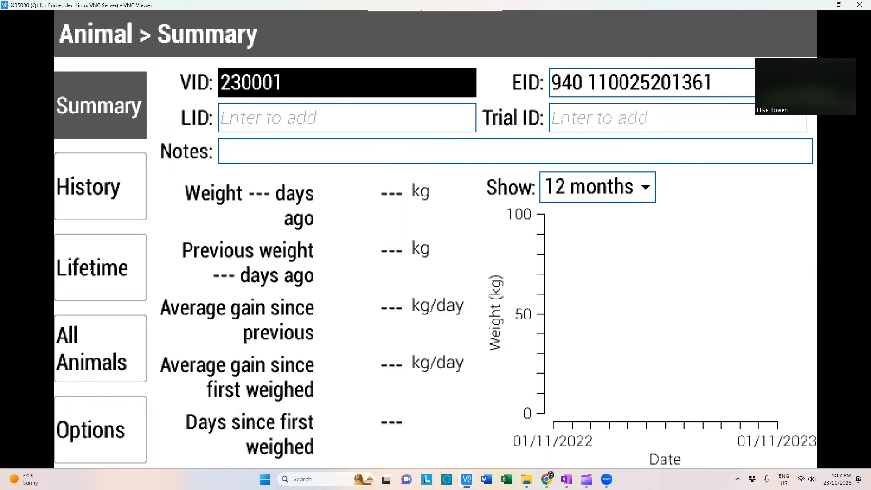
- View the animal's lifetime details and the list of all animals, and close the XR5000 remote view
left_click(90, 270)
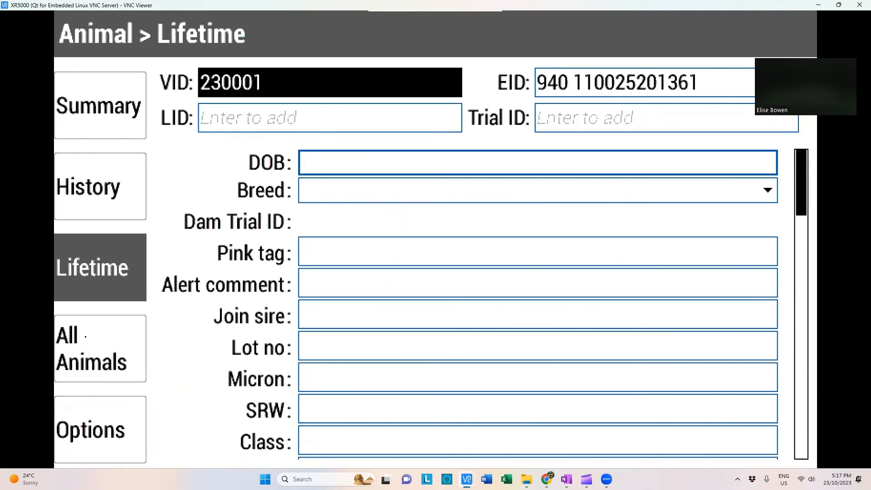
left_click(85, 336)
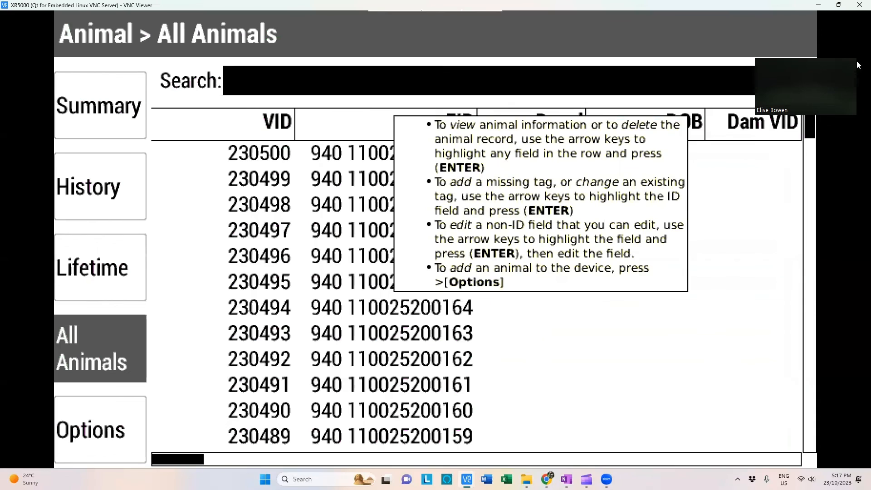
left_click(859, 4)
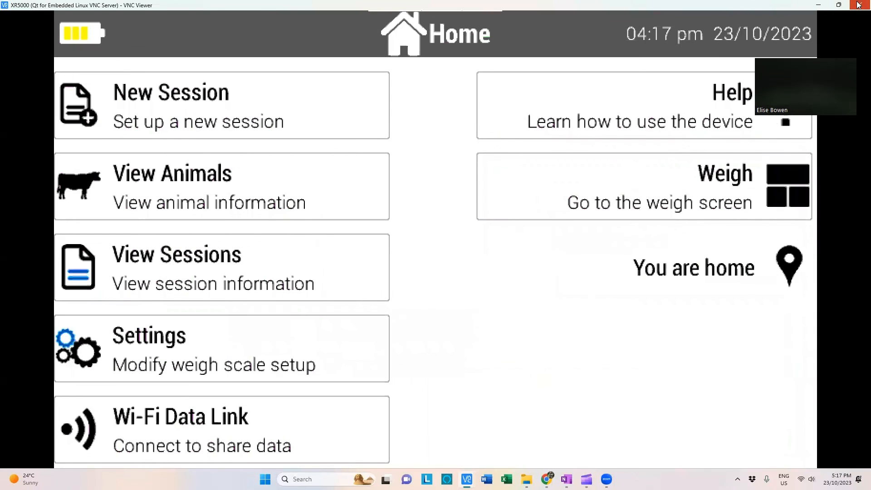